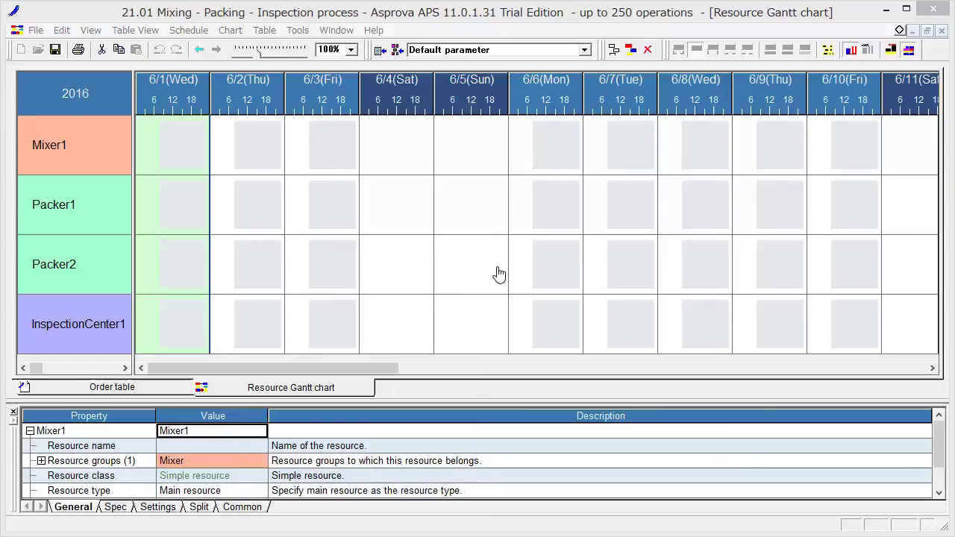
Open the Item table, show ProductA's production process as a graphical display, and hide the flow's details
left_click(140, 31)
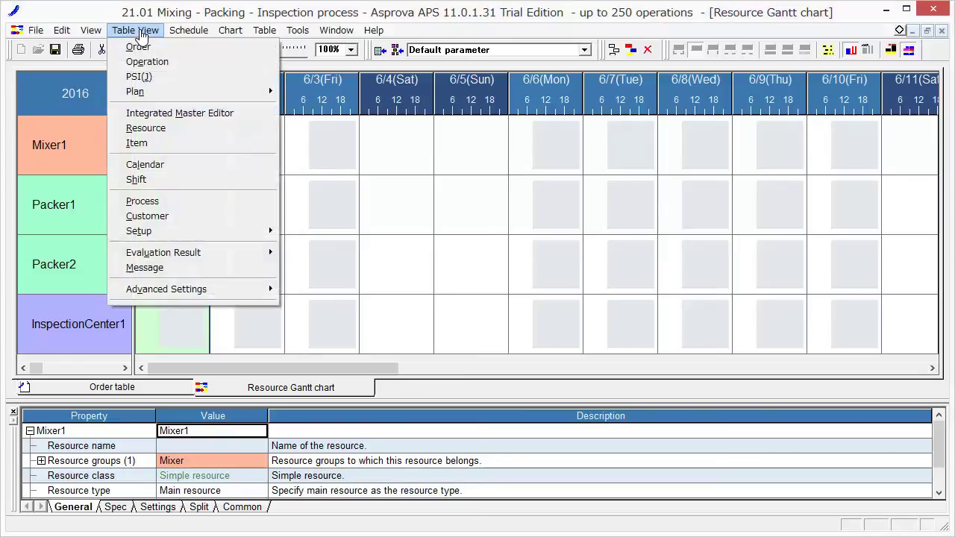
left_click(171, 143)
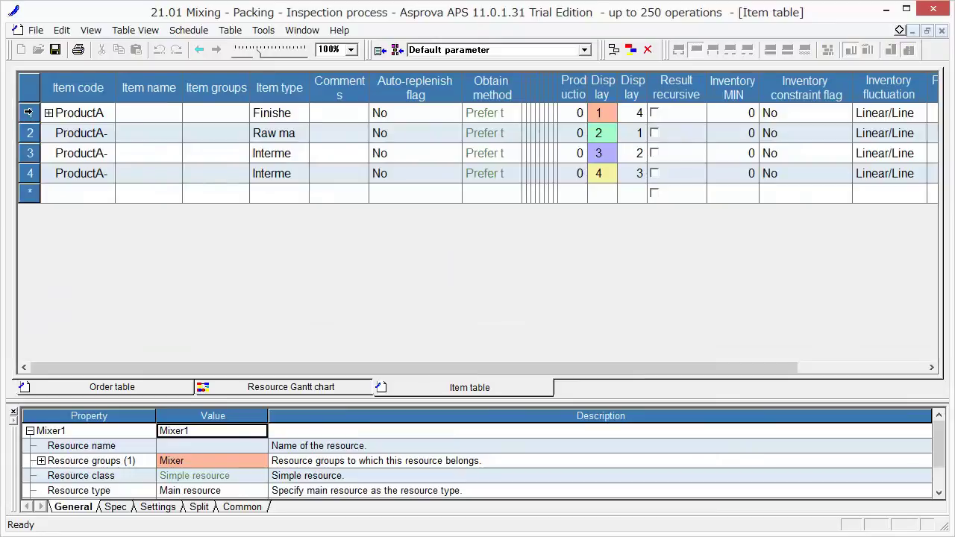
right_click(28, 112)
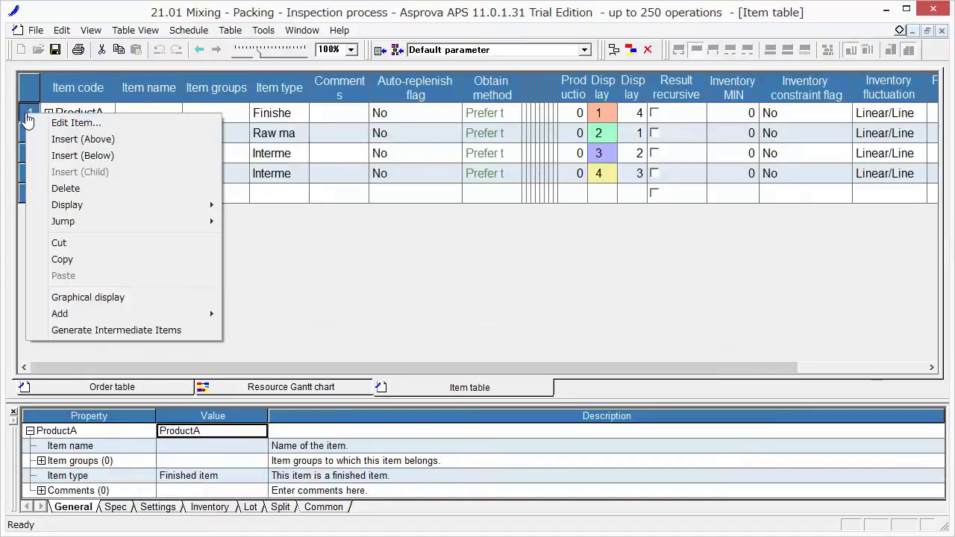
left_click(42, 298)
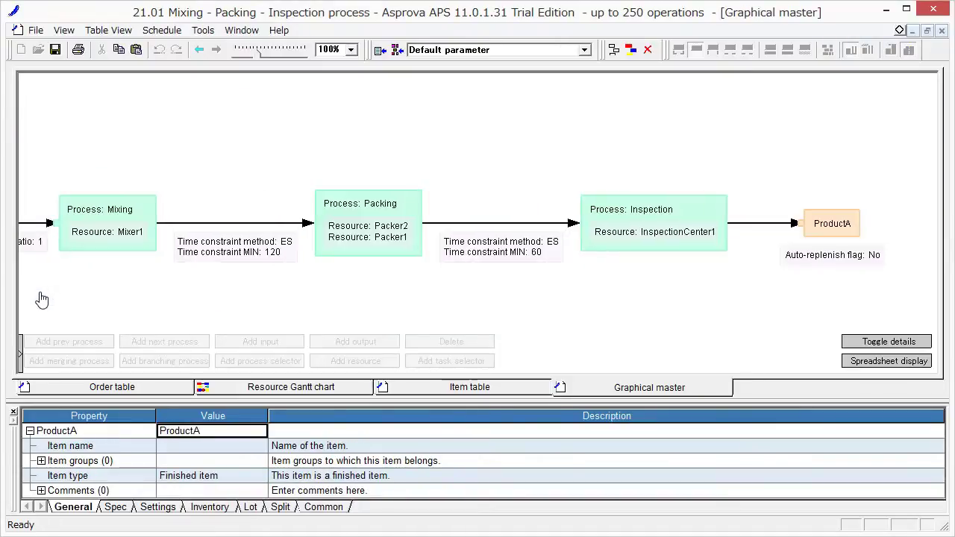
left_click(844, 341)
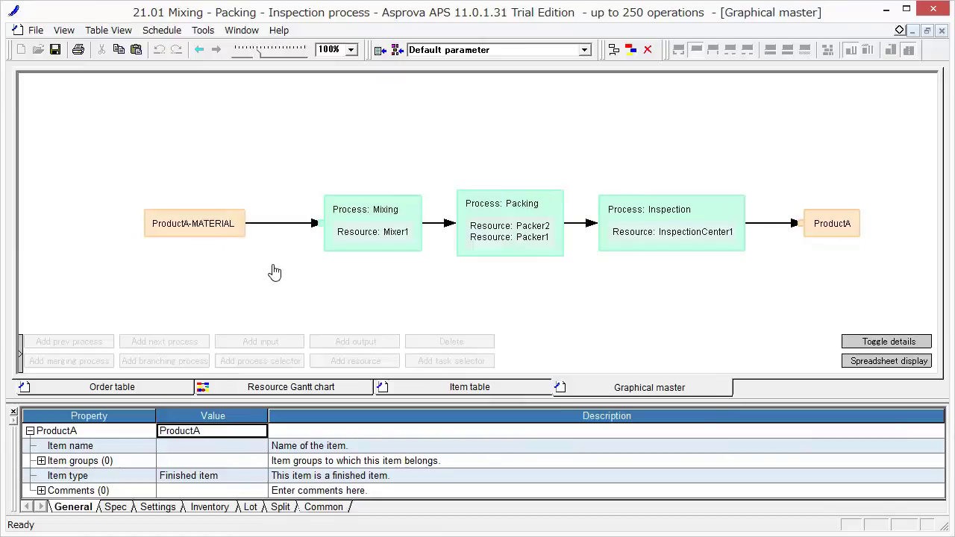
Examine the process flow from ProductA-MATERIAL through Mixing, Packing and Inspection to ProductA, including the task settings of each process's resources
left_click(215, 244)
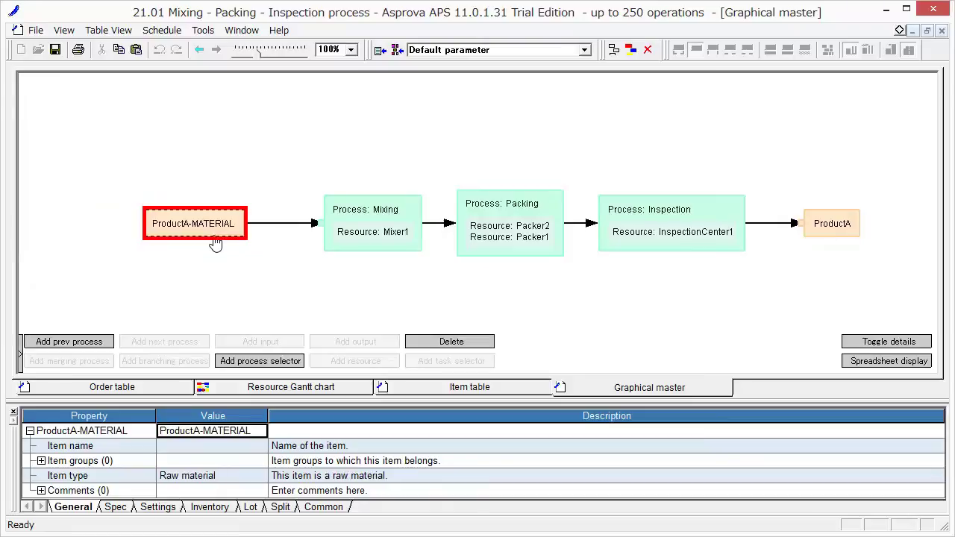
key("Right")
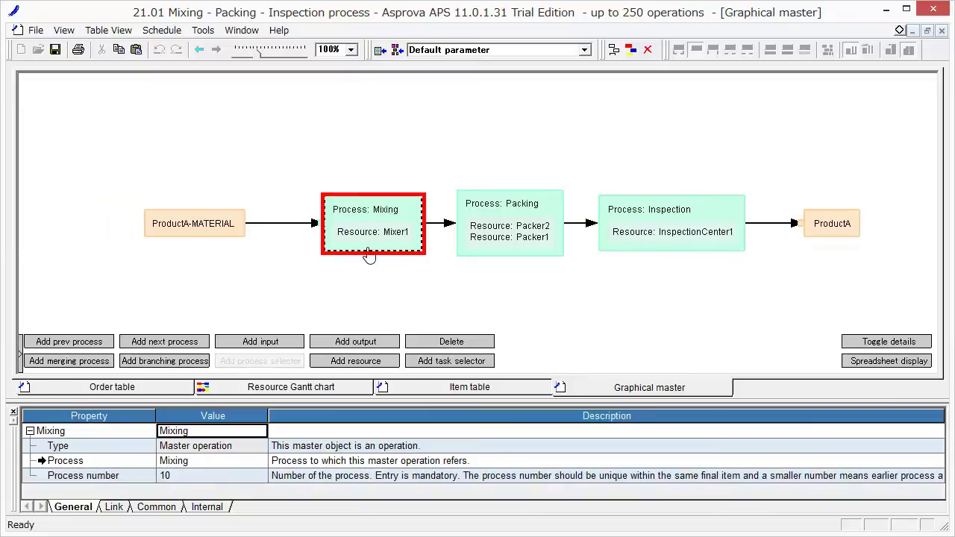
key("Down")
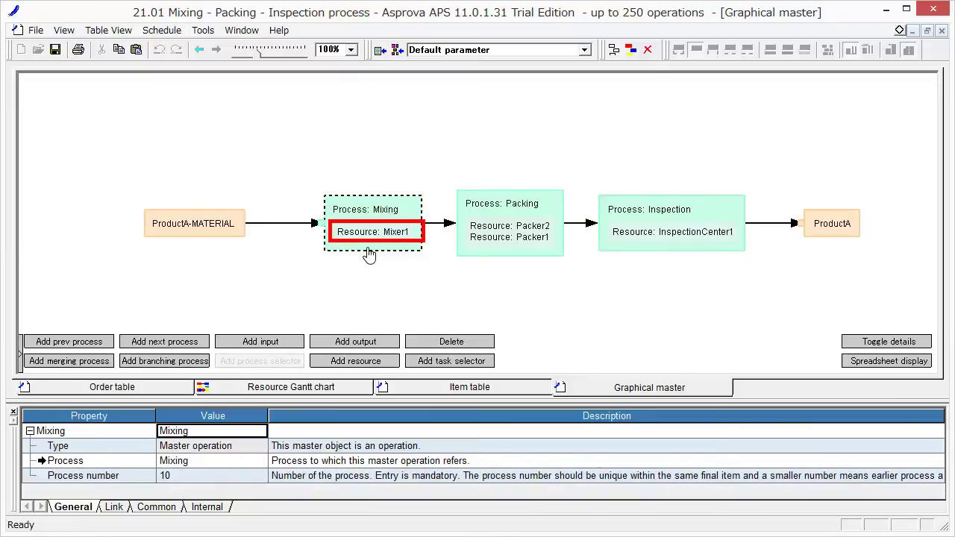
left_click(370, 240)
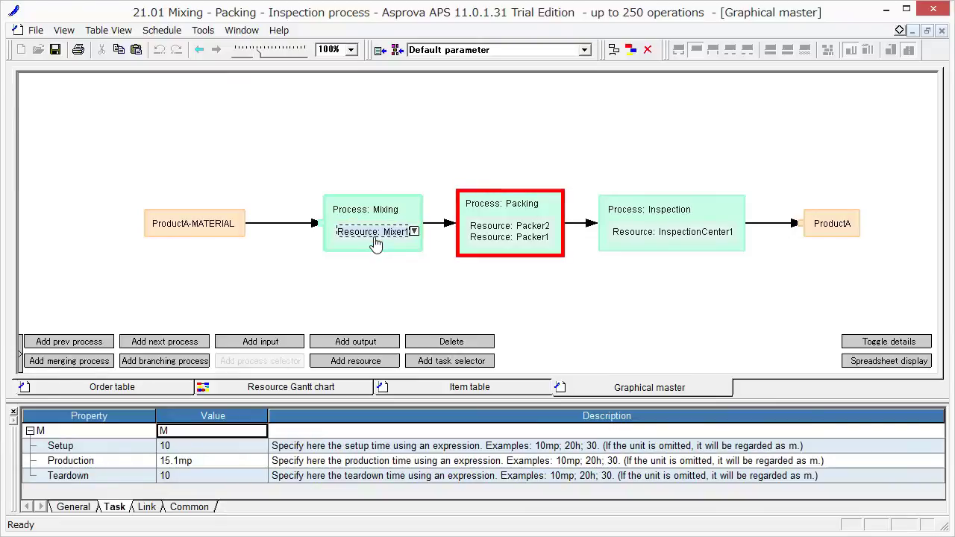
left_click(485, 251)
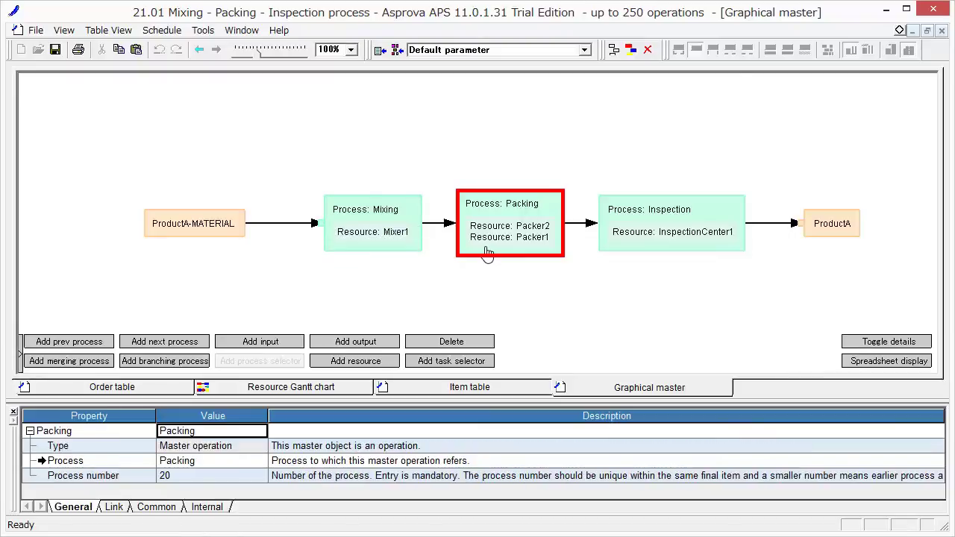
left_click(486, 252)
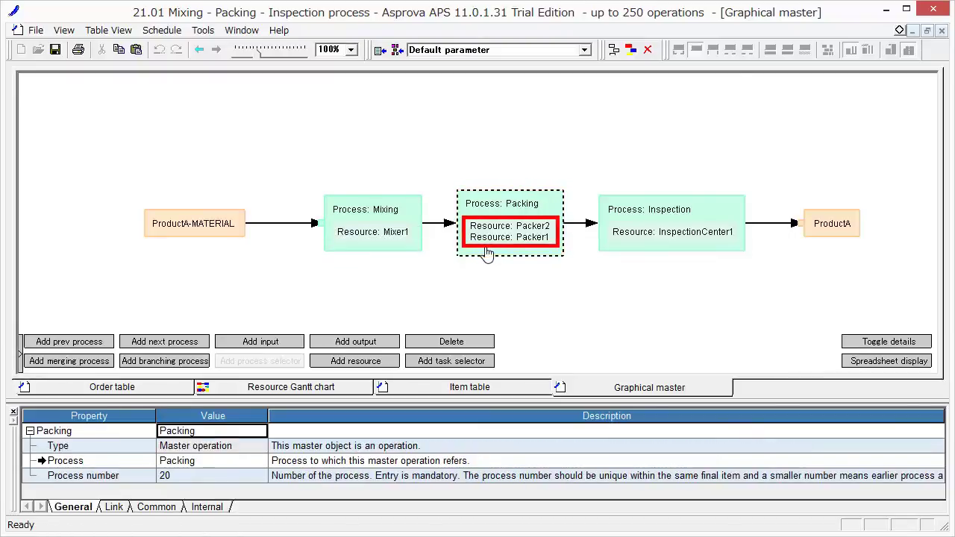
left_click(506, 249)
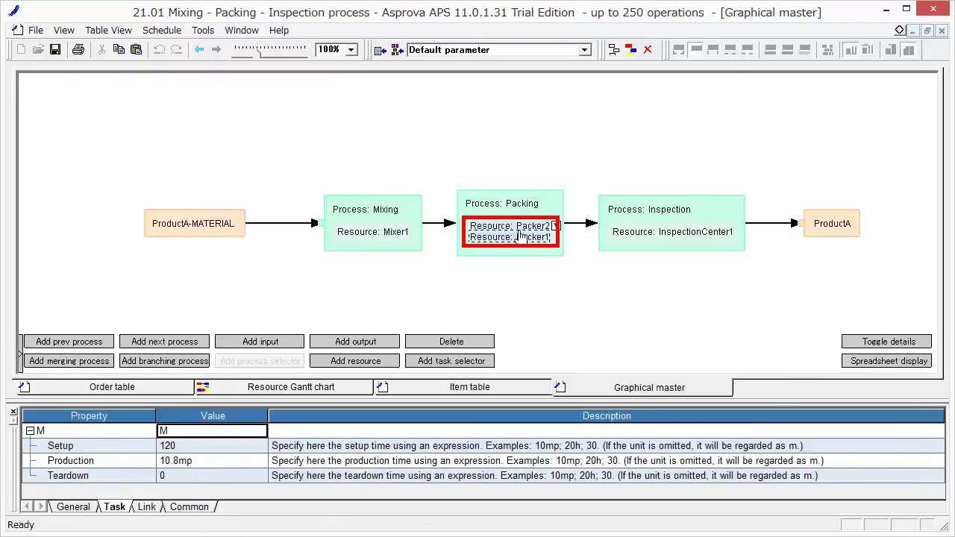
left_click(520, 230)
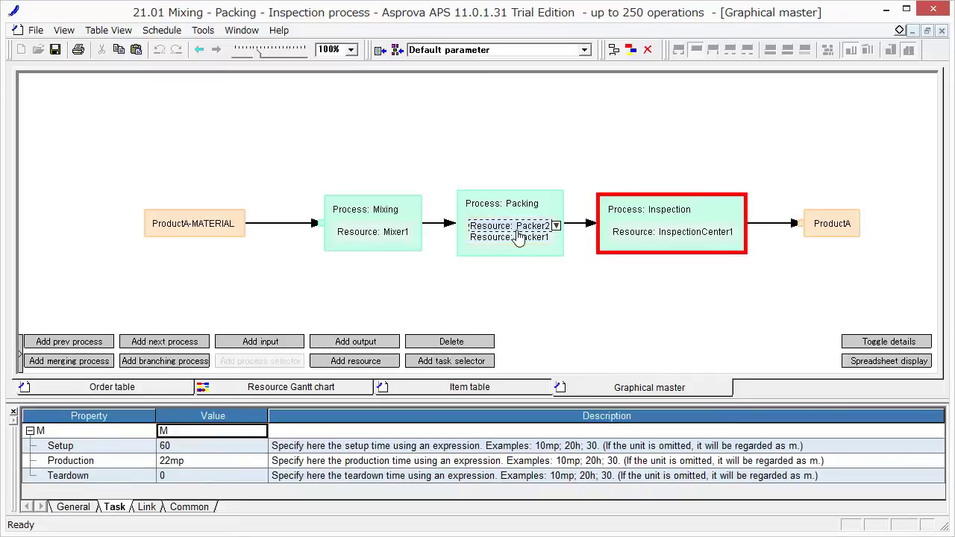
left_click(624, 251)
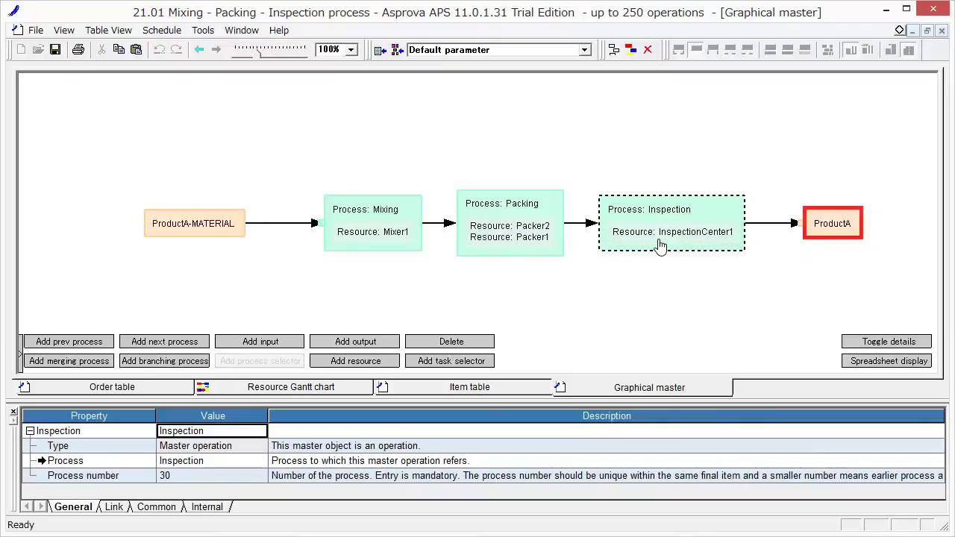
left_click(663, 239)
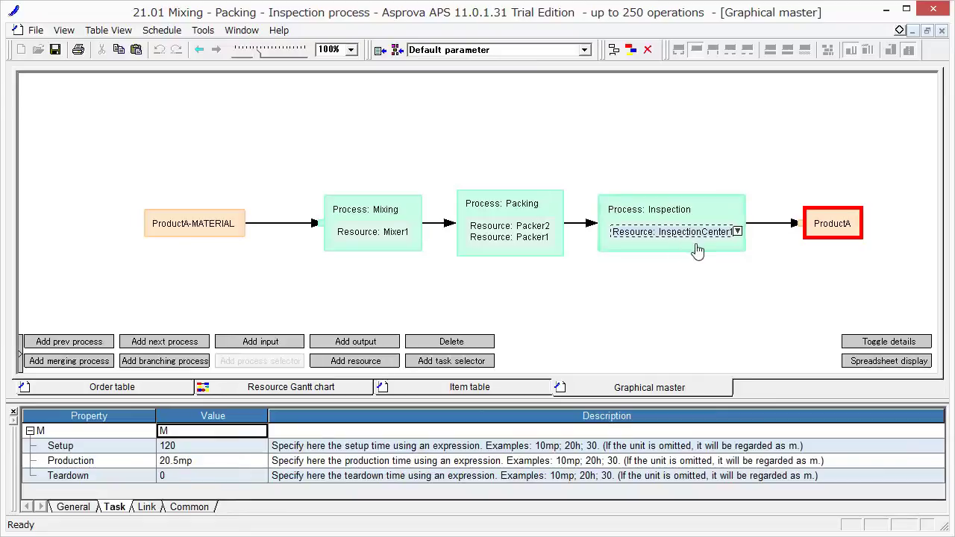
left_click(844, 237)
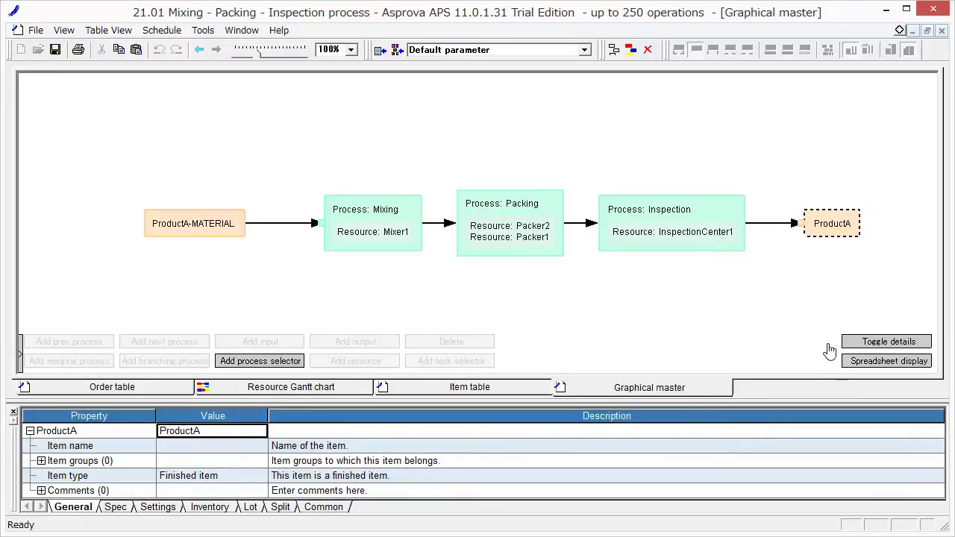
Open ProductA's spreadsheet display, maximize the Custom Integrated Master table, and widen the Process code and Resource/Item columns
left_click(849, 366)
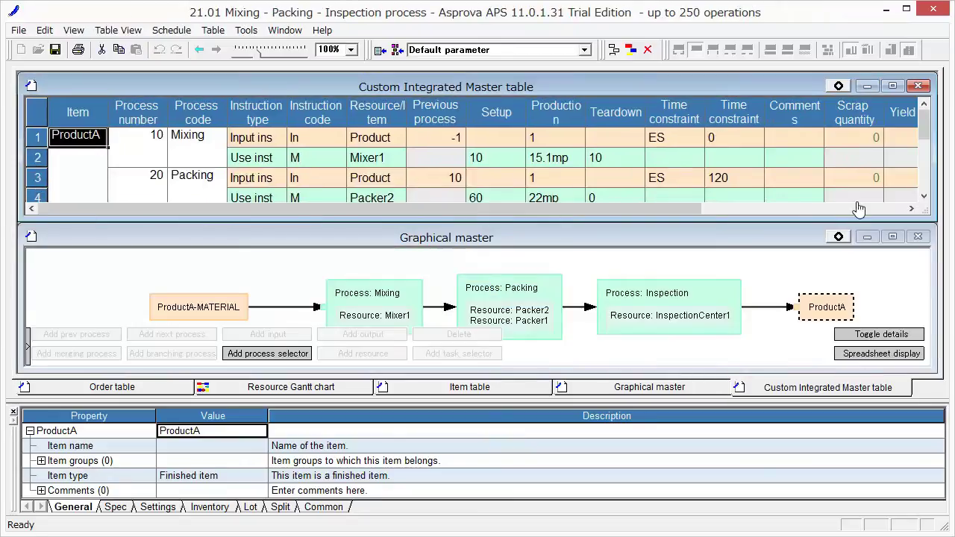
left_click(893, 86)
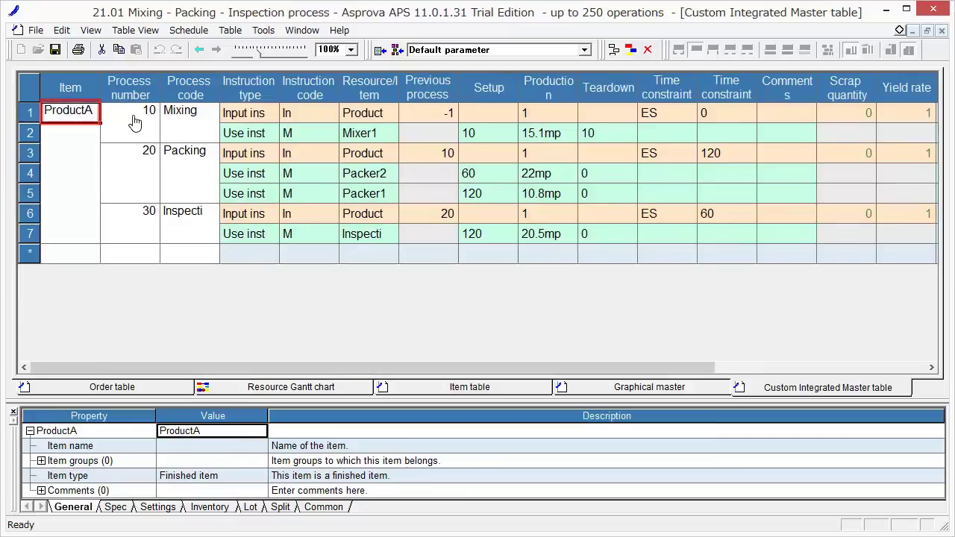
left_click(200, 117)
left_click(193, 155)
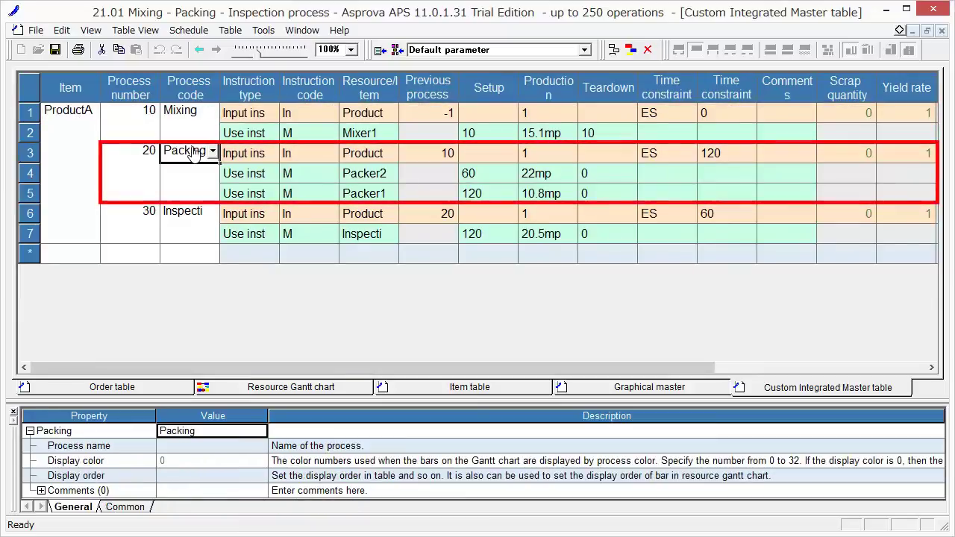
left_click(191, 217)
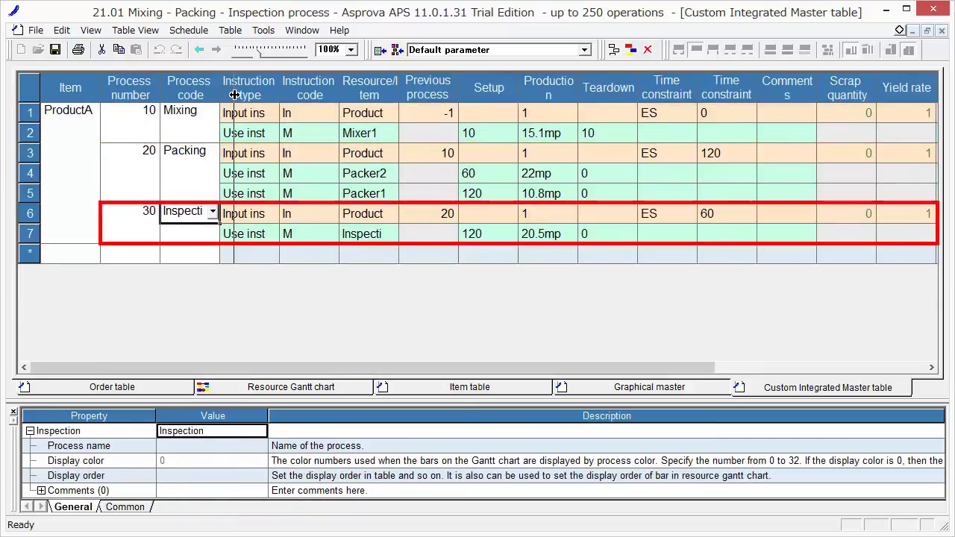
left_click_drag(219, 88, 239, 94)
left_click_drag(418, 90, 486, 89)
Examine the Mixing process's ProductA-MATERIAL input quantity and the setup, production and teardown settings of Mixer1
left_click(461, 115)
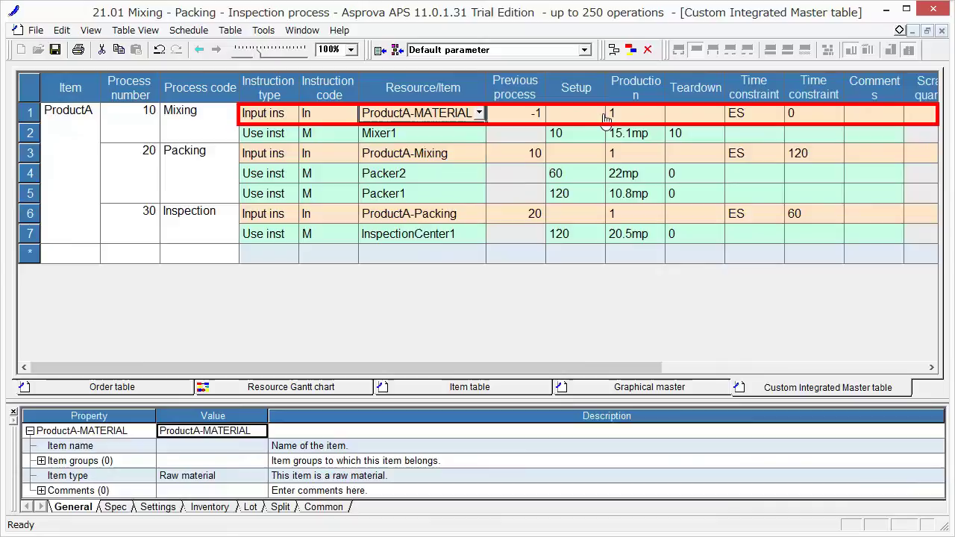
left_click(629, 118)
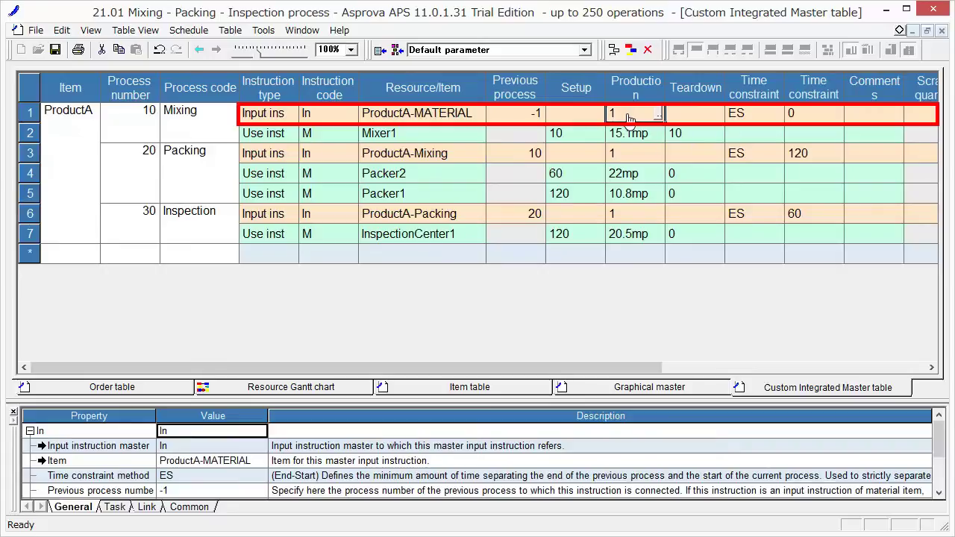
left_click(430, 133)
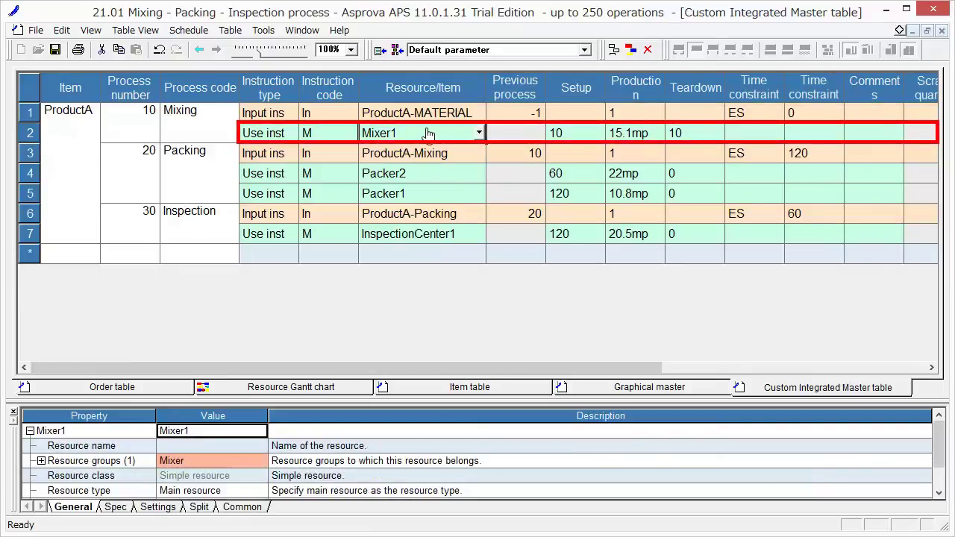
left_click(571, 140)
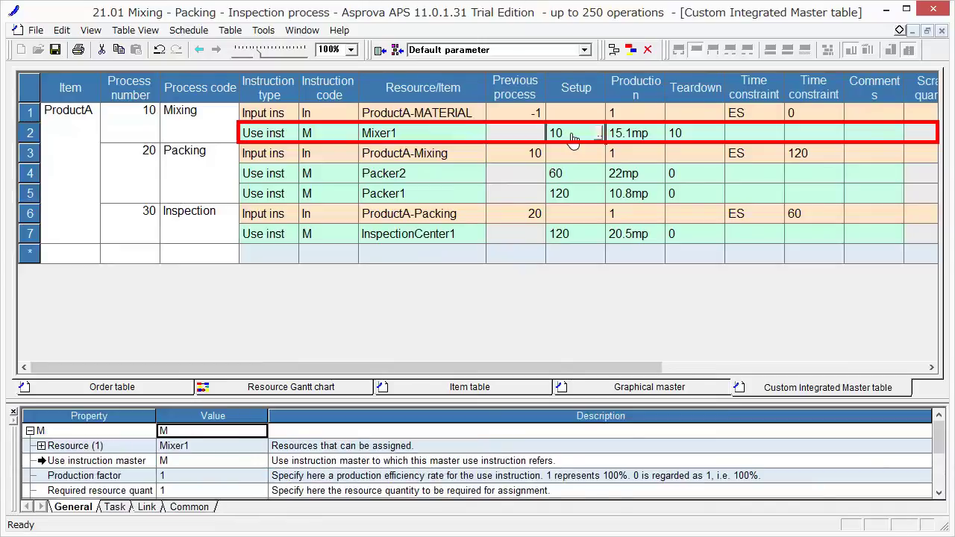
left_click(628, 142)
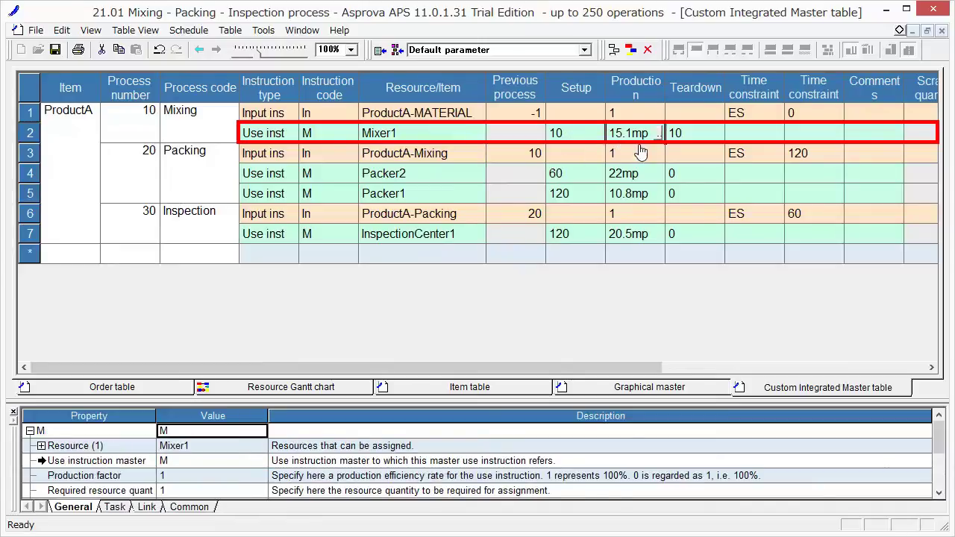
left_click(685, 140)
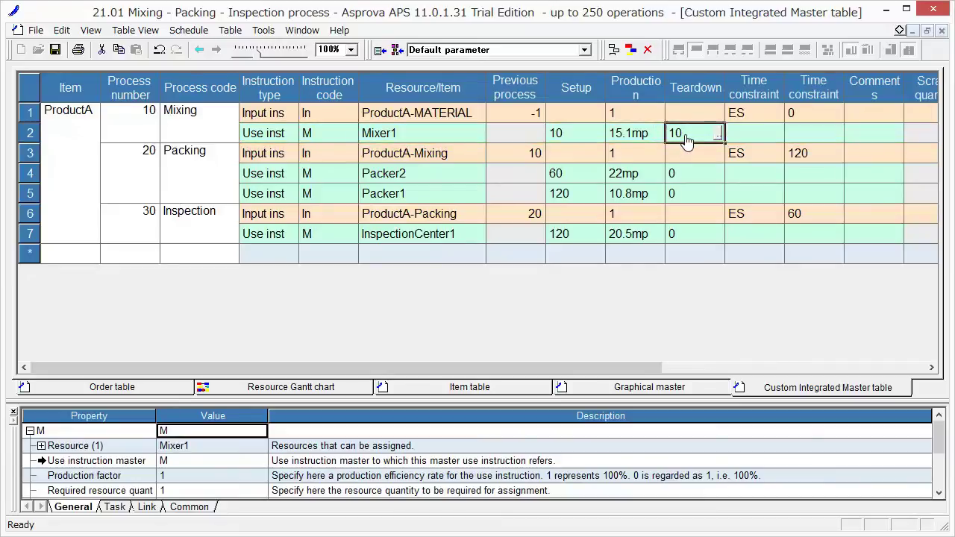
Examine the Packing and Inspection processes' resources, Packer1, Packer2 and InspectionCenter1, and their production settings
left_click(198, 155)
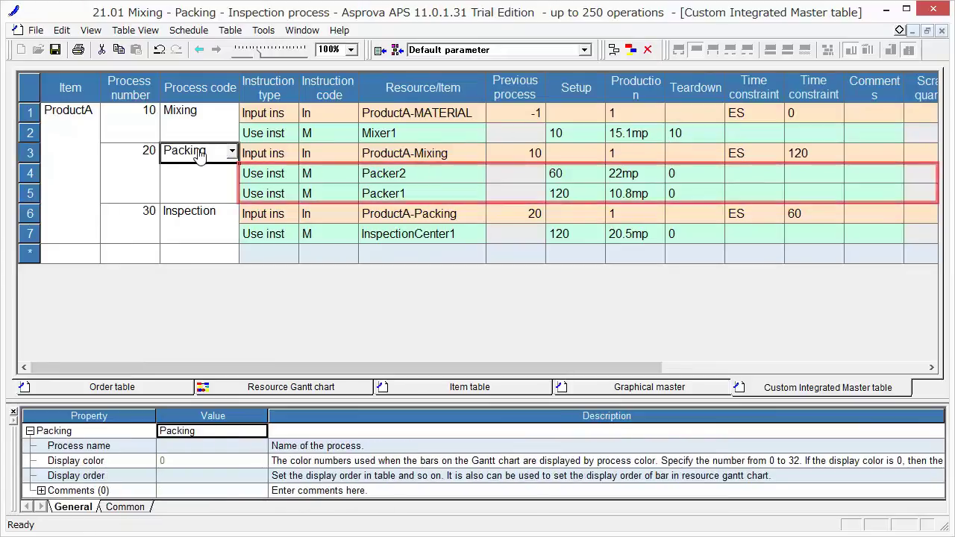
left_click(418, 196)
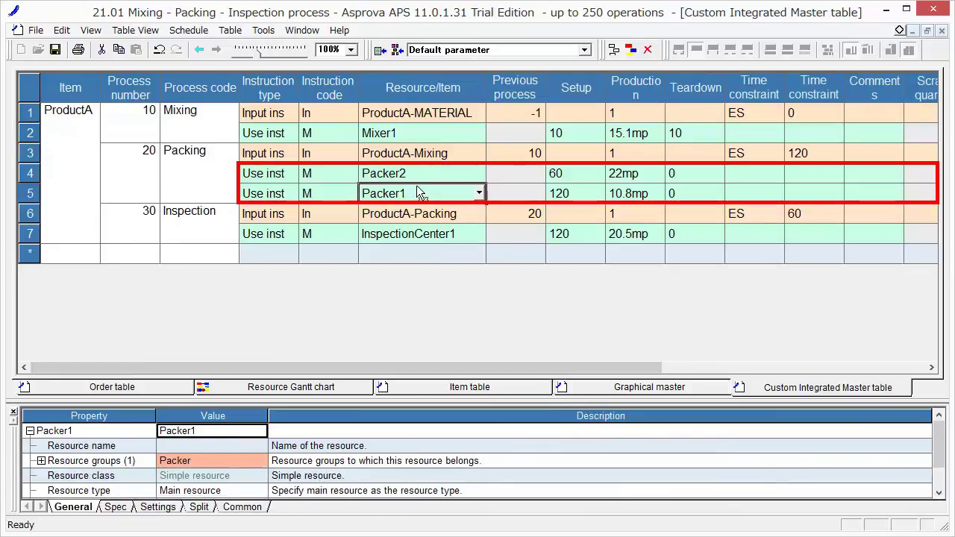
left_click(420, 175)
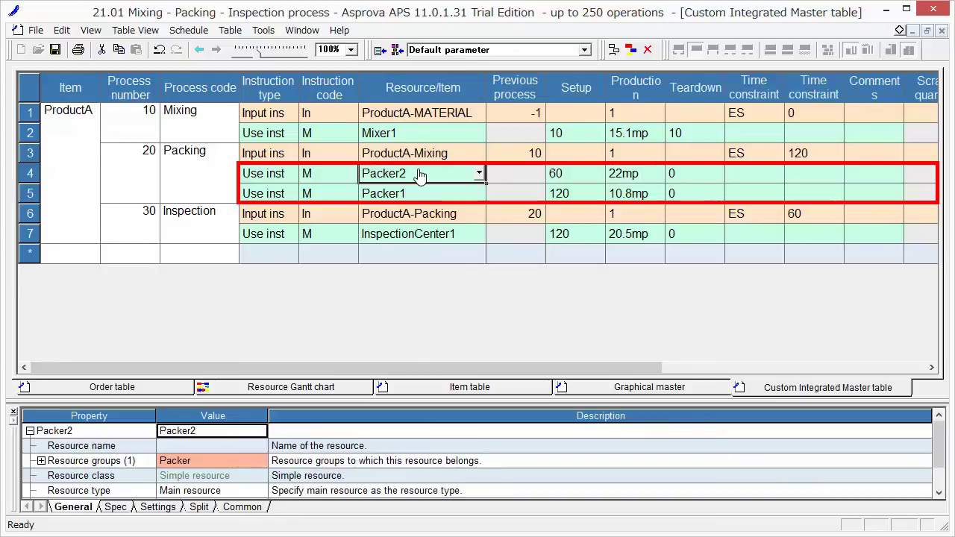
left_click(627, 200)
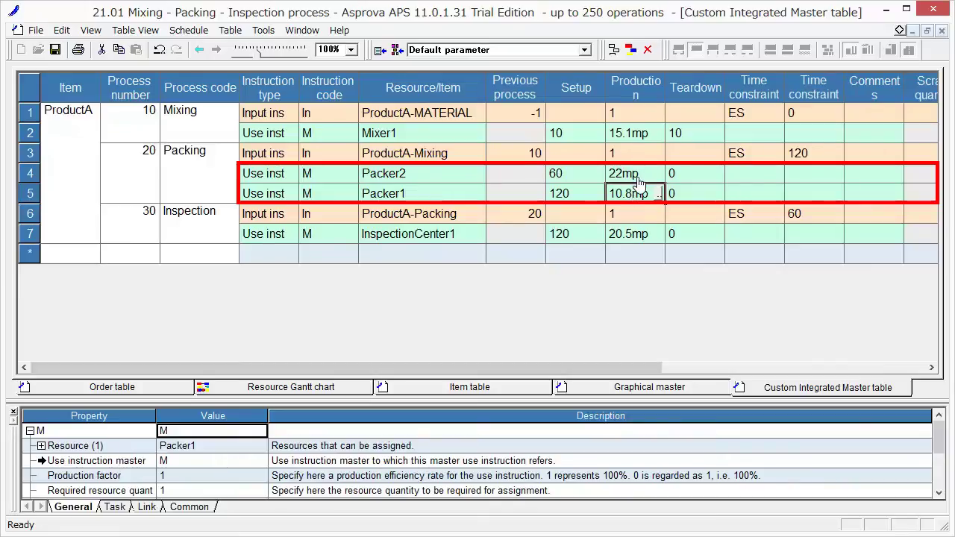
left_click(640, 182)
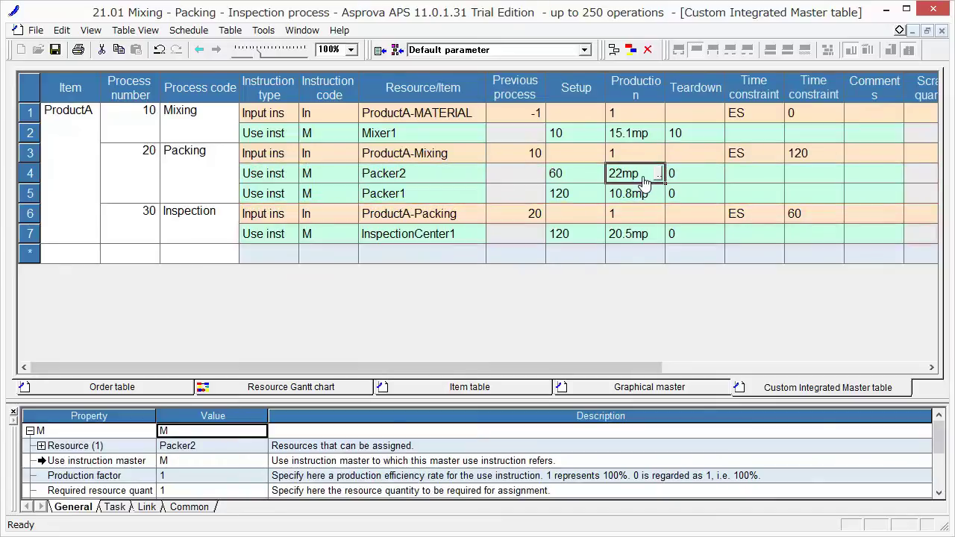
left_click(191, 217)
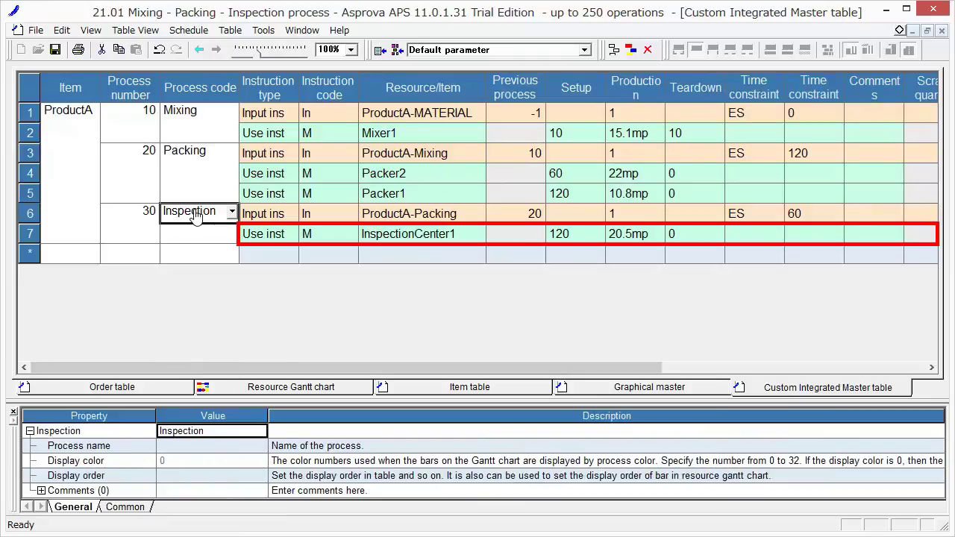
left_click(471, 239)
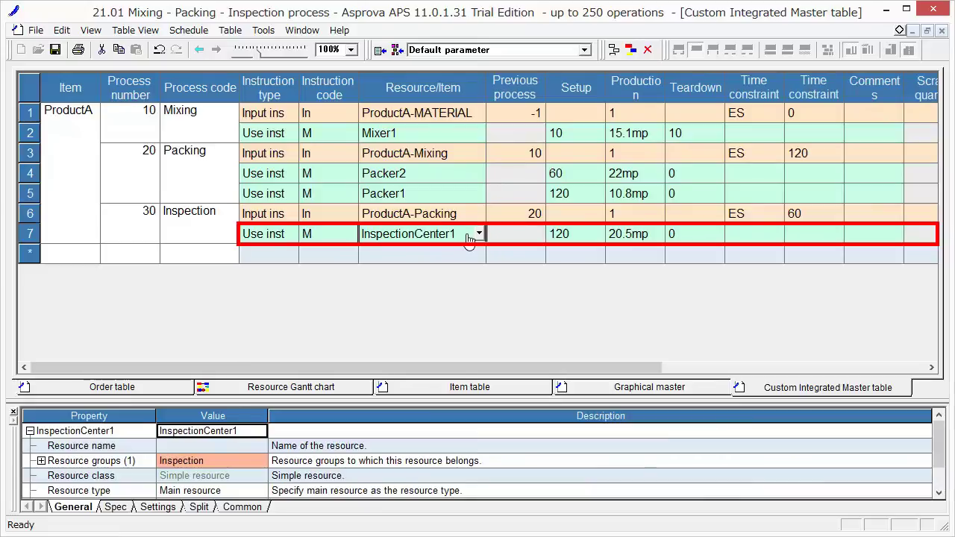
left_click(647, 241)
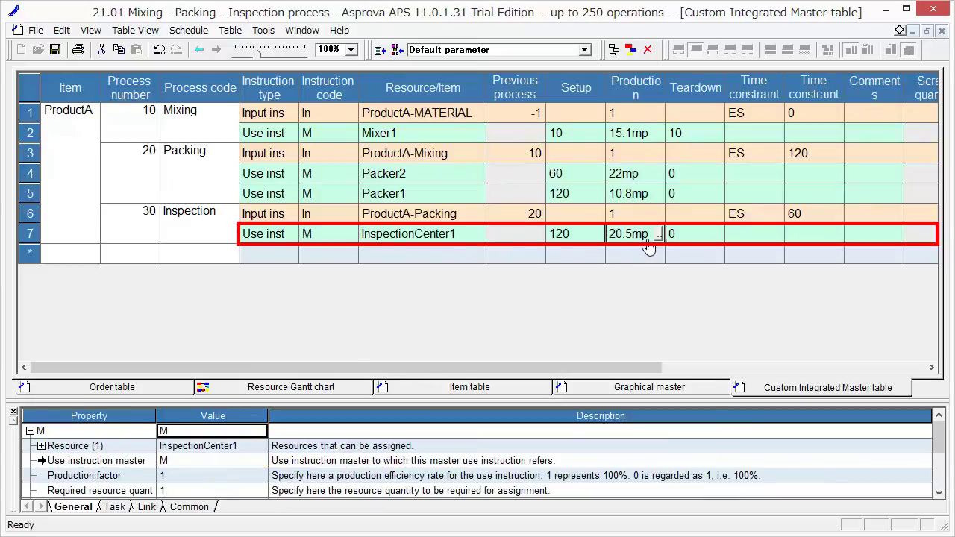
Examine the time constraint method and time constraint values of the Packing and Inspection input instructions
left_click(742, 154)
left_click(800, 165)
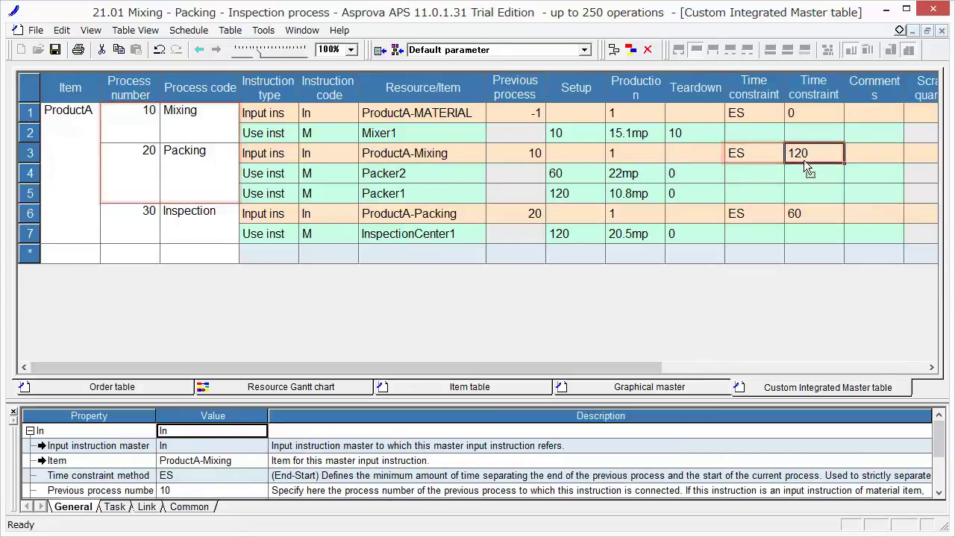
left_click(746, 215)
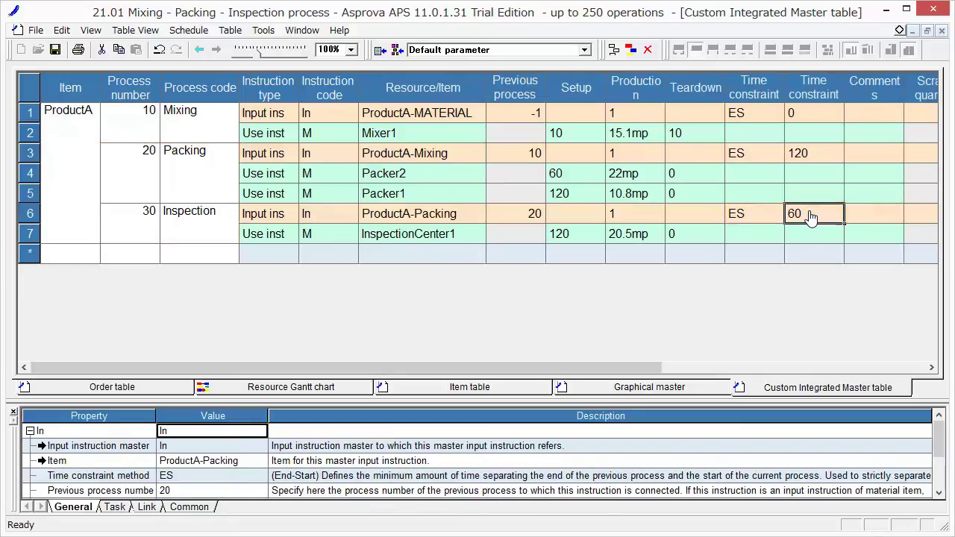
Open the Order table and examine order 1's item, due date and order quantity
left_click(127, 387)
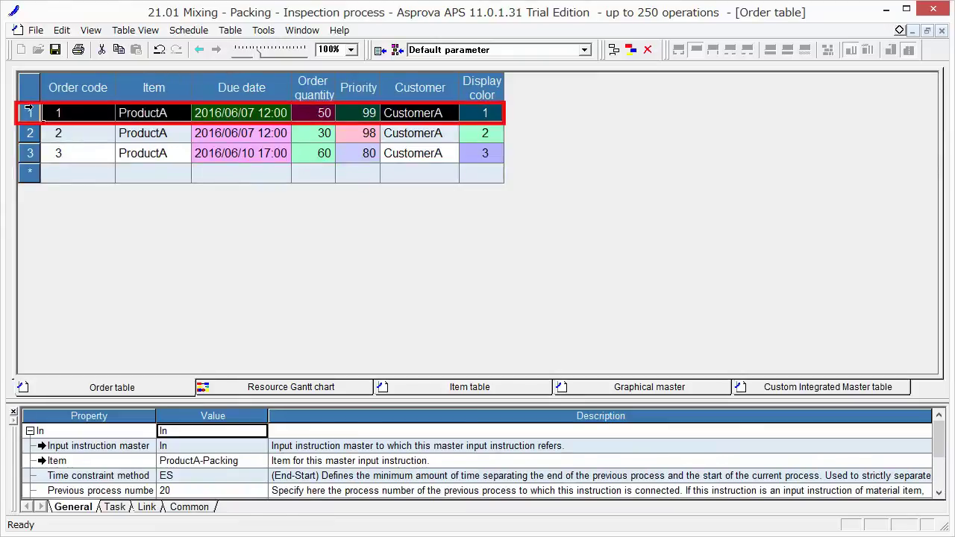
left_click(30, 113)
left_click(30, 133)
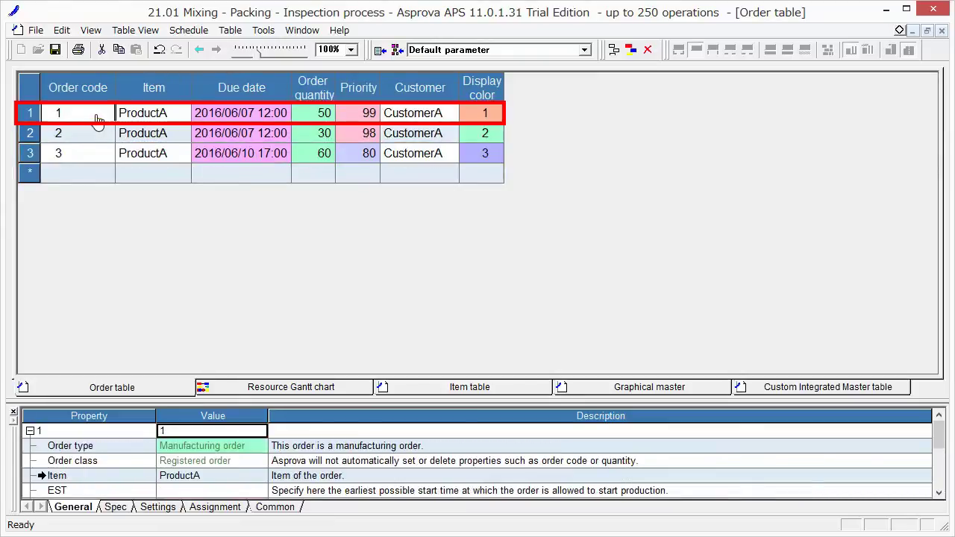
left_click(180, 118)
left_click(205, 118)
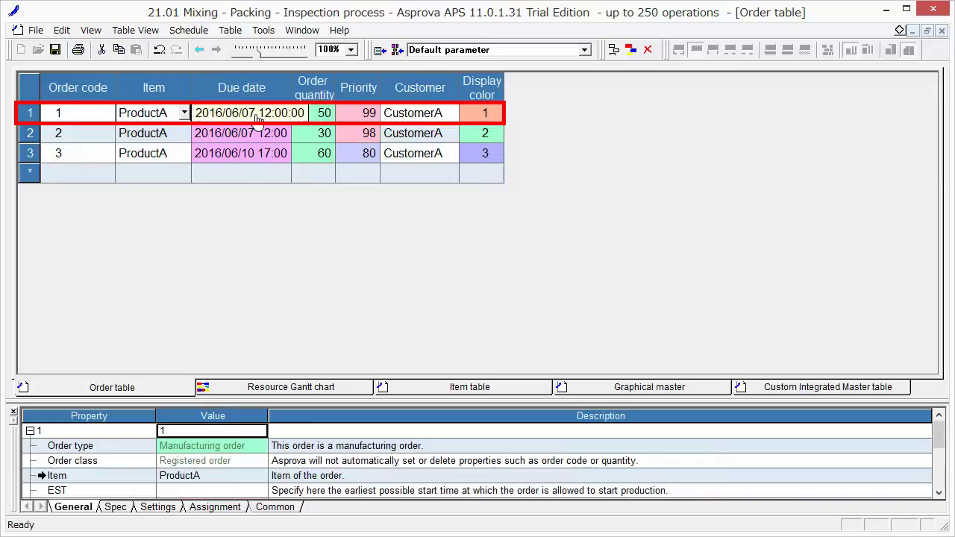
key("Return")
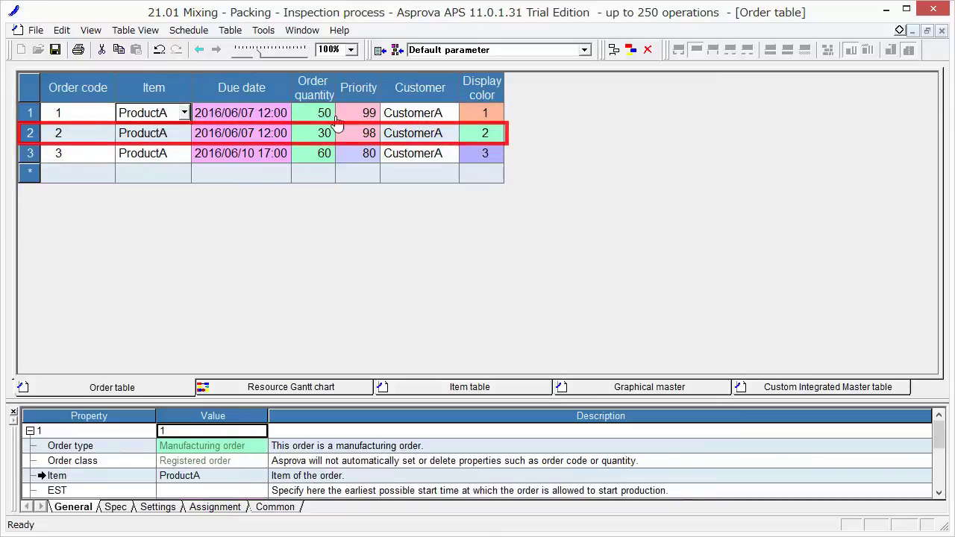
Examine the item, due date and order quantity of orders 2 and 3
left_click(79, 136)
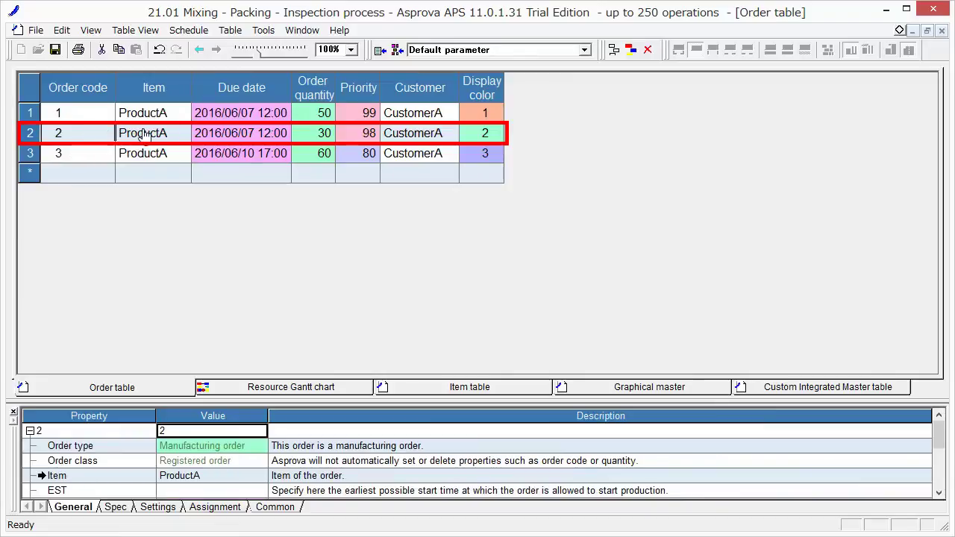
left_click(252, 141)
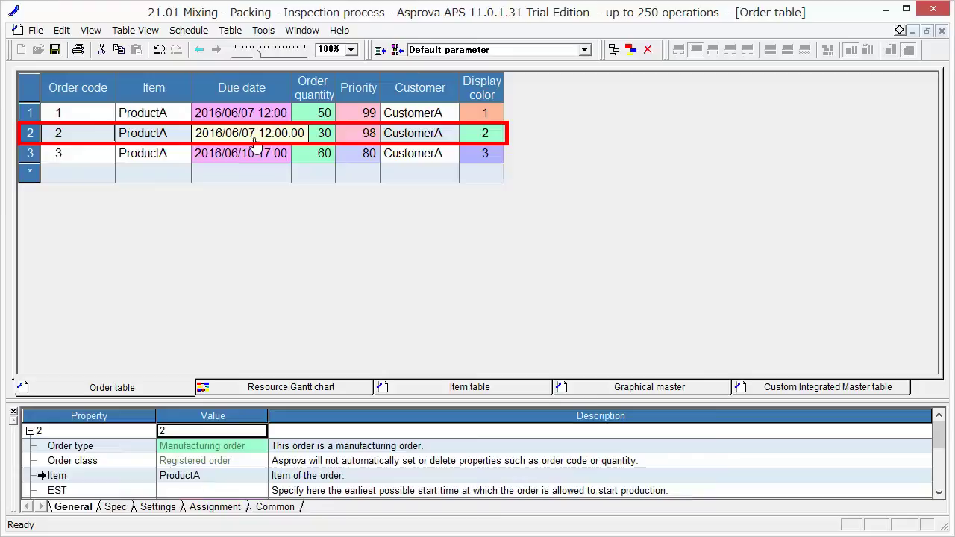
key("Return")
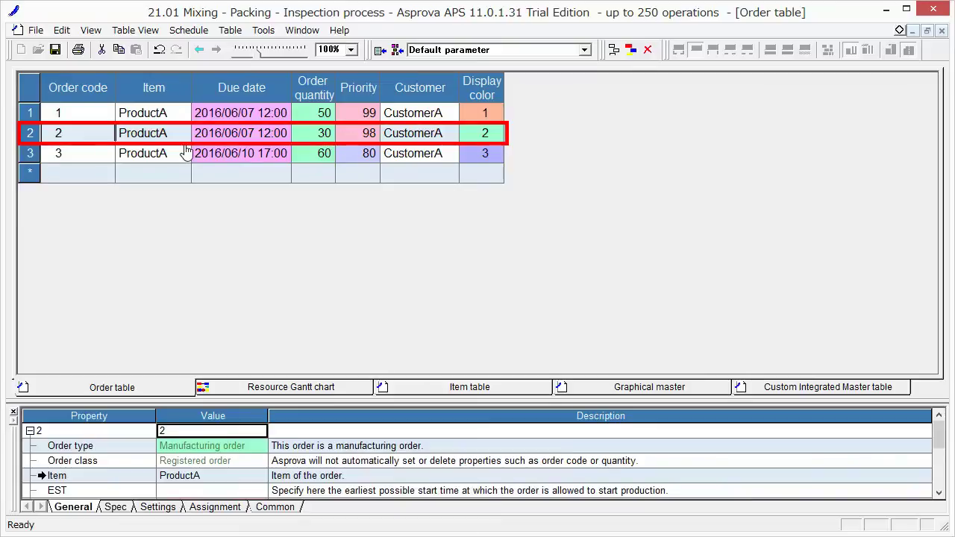
left_click(87, 161)
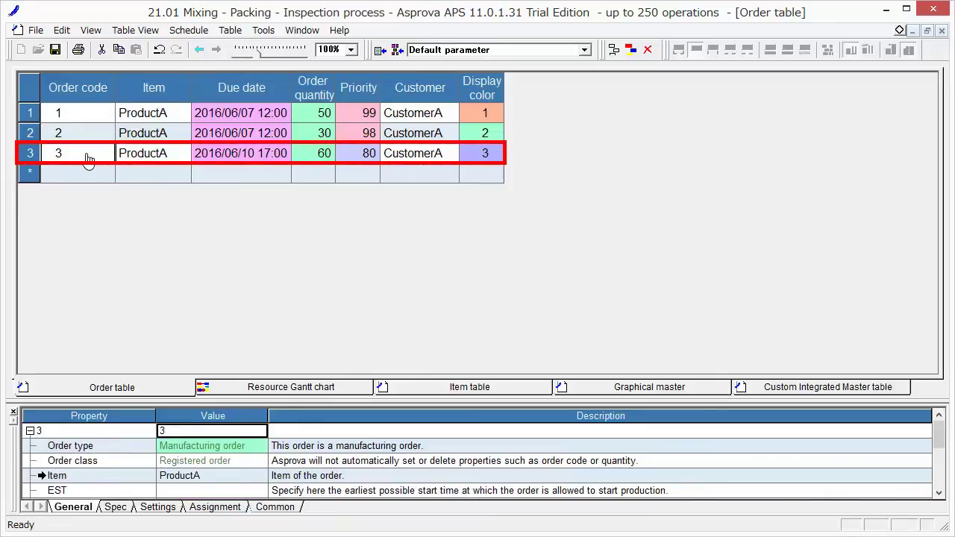
double_click(259, 163)
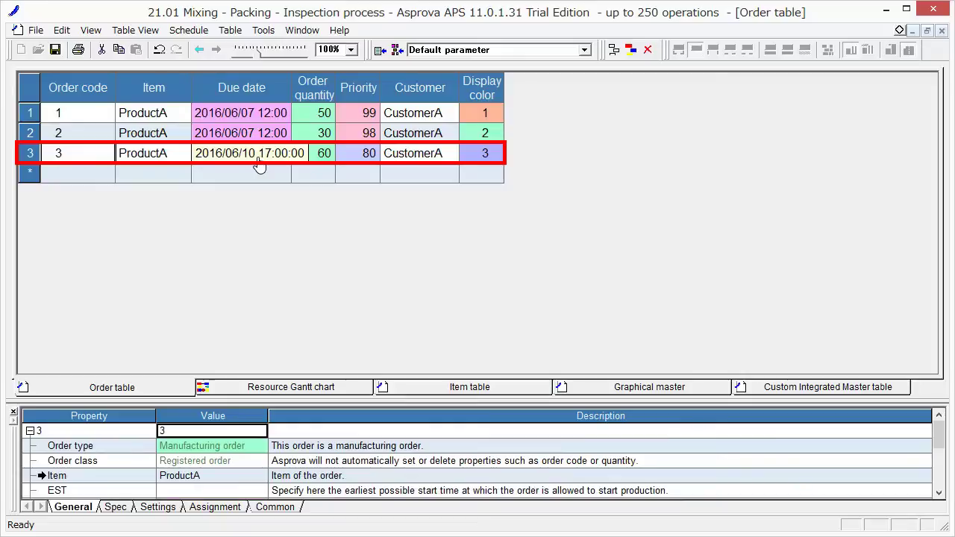
key("Return")
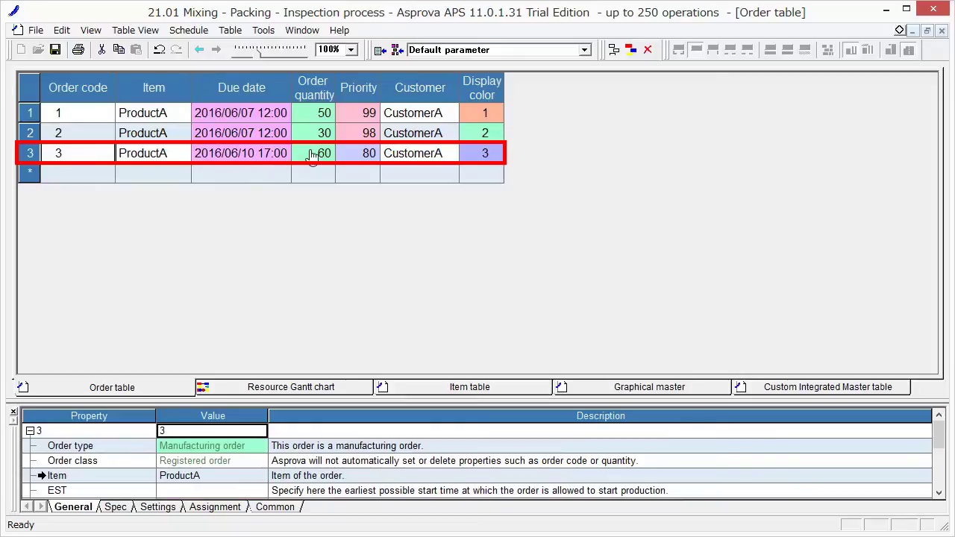
Compare the priority values of the three ProductA orders
left_click(358, 160)
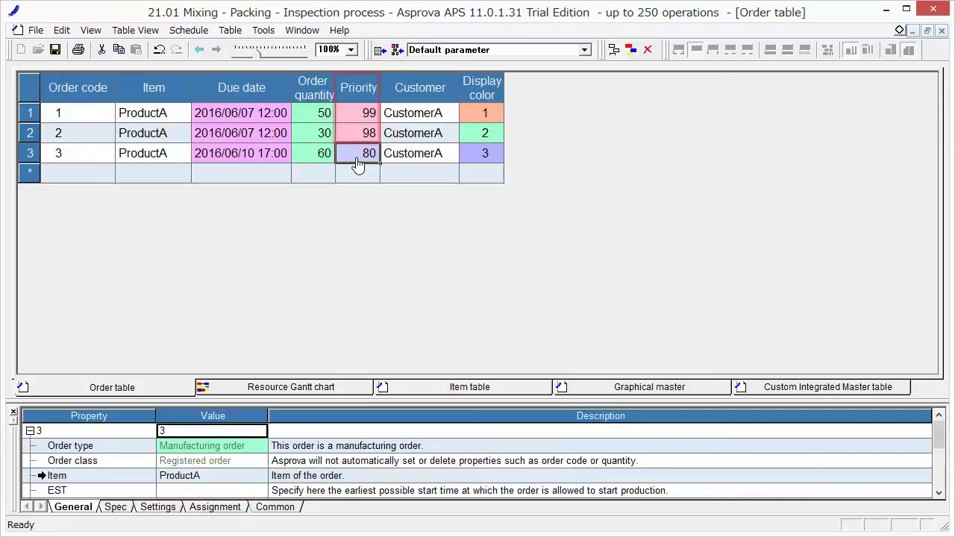
left_click(350, 135)
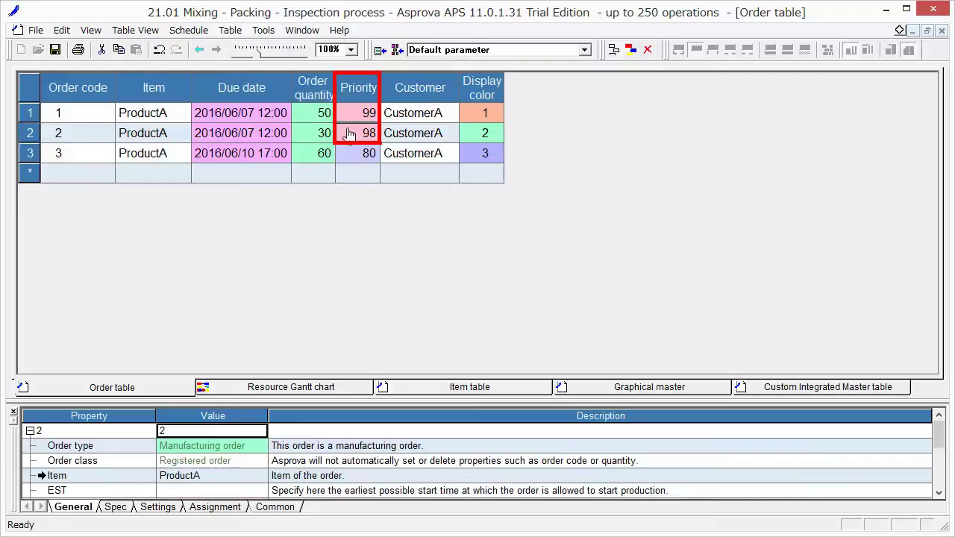
left_click(349, 121)
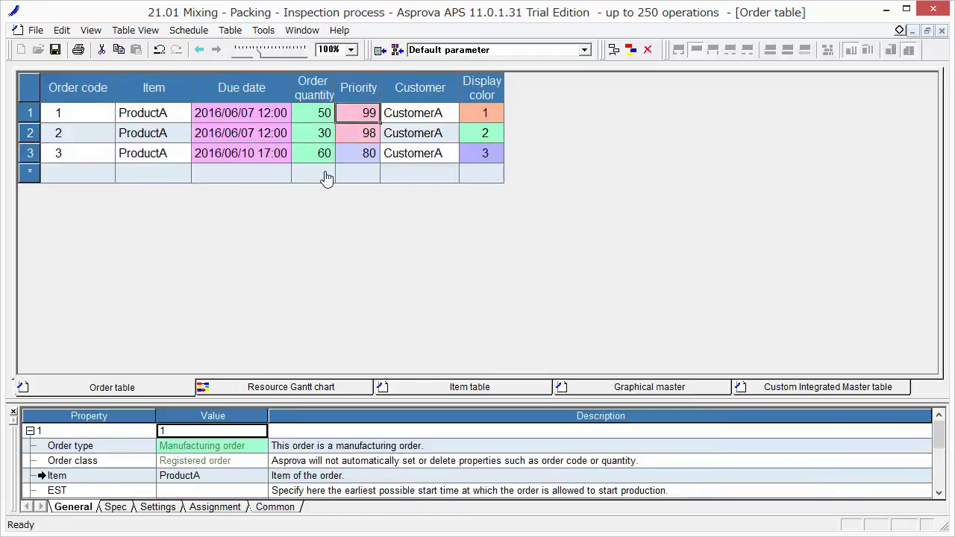
Open the Resource Gantt chart and run scheduling with the Default parameter
left_click(279, 390)
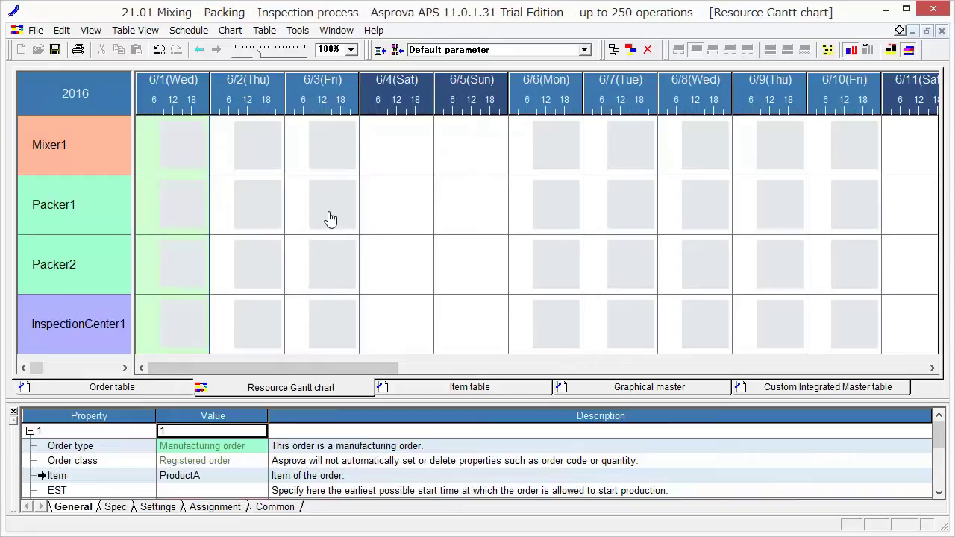
left_click(631, 50)
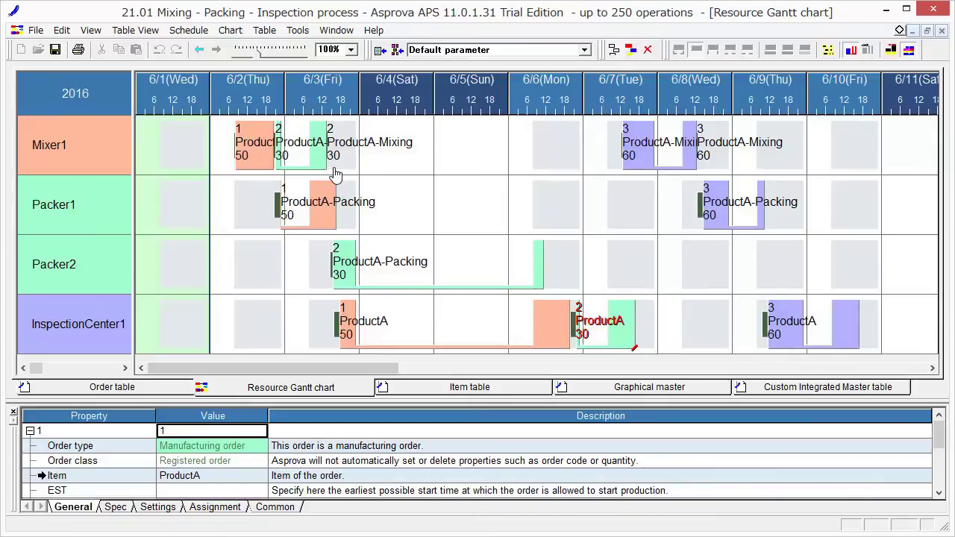
Examine the start and end times of order 1's Mixing, Packing and Inspection operations and the links between them
mouse_move(264, 166)
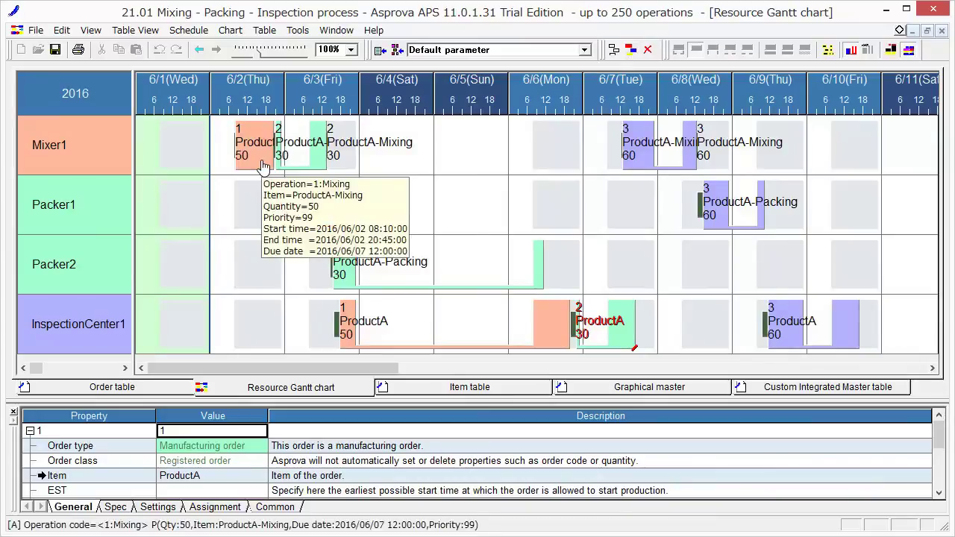
left_click(263, 165)
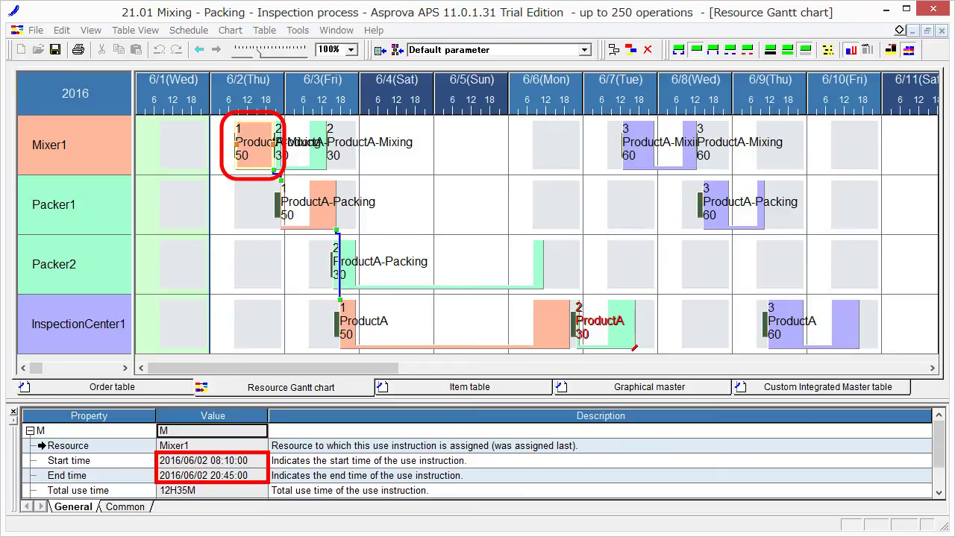
left_click(252, 475)
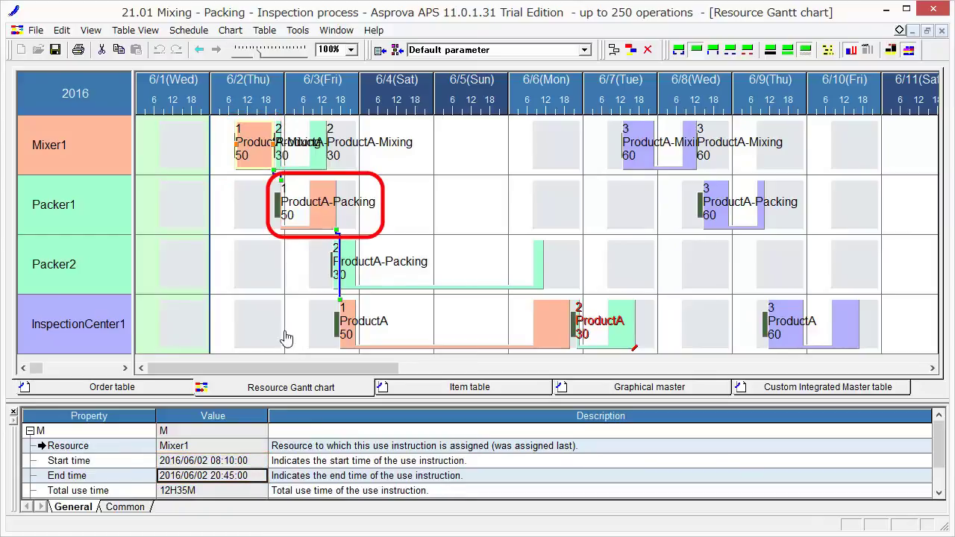
left_click(320, 223)
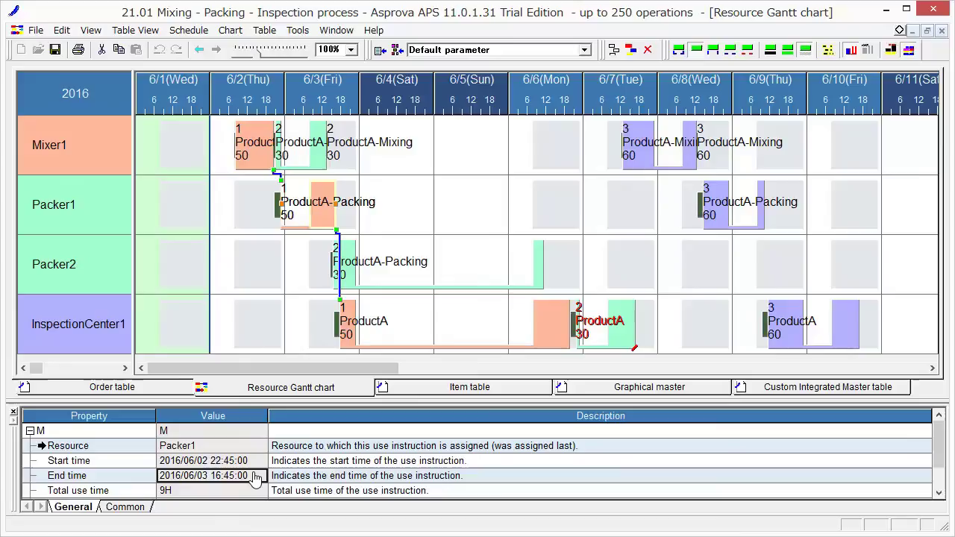
left_click(351, 342)
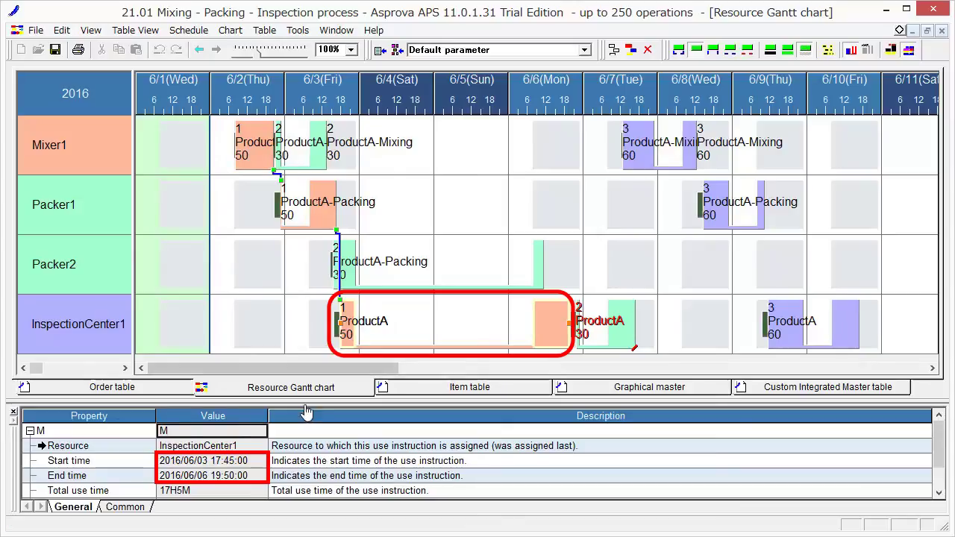
left_click(252, 465)
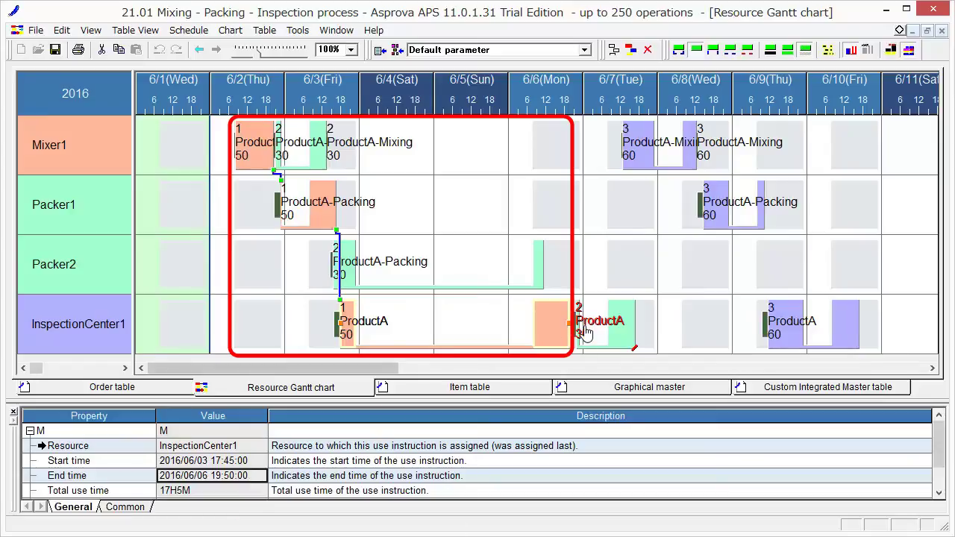
mouse_move(537, 341)
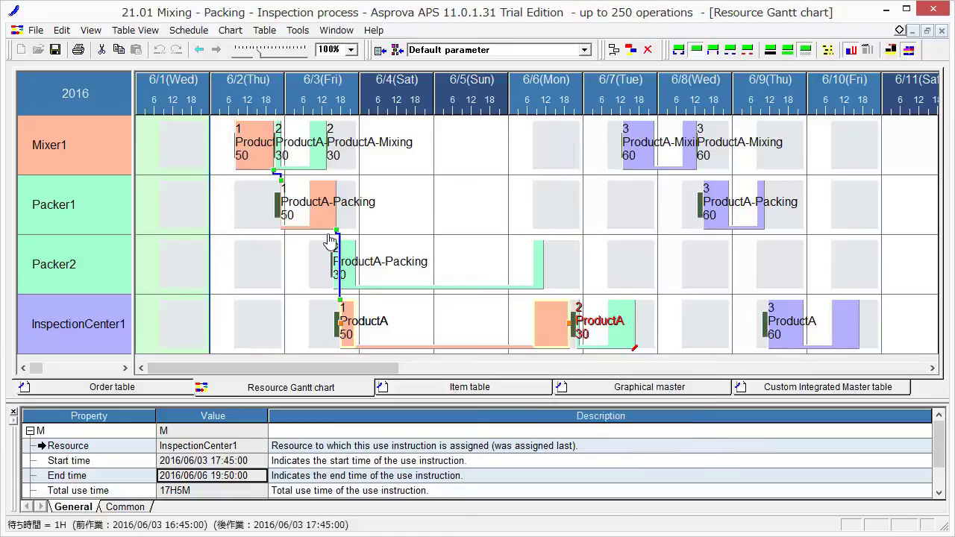
left_click(246, 163)
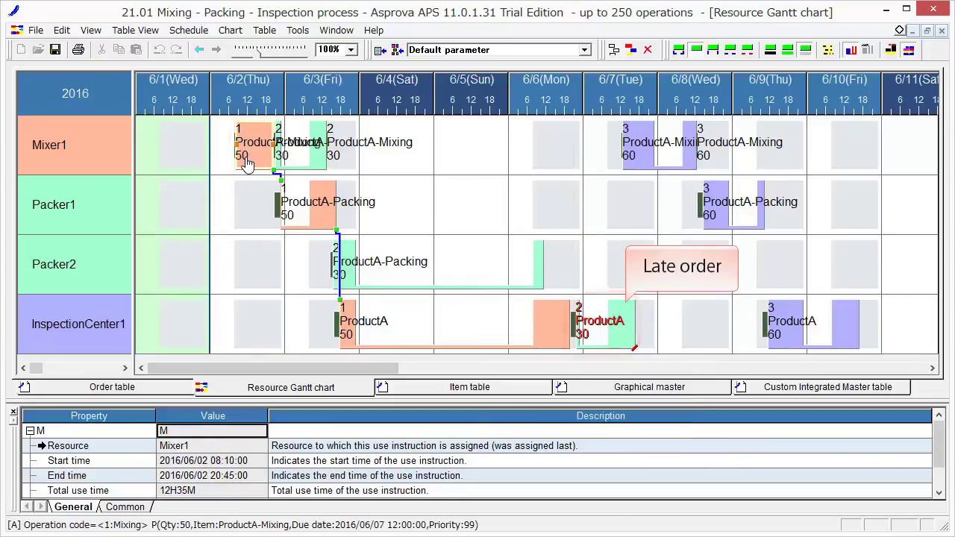
Trace order 2 from Mixing to its late Inspection operation and check that operation's start and end times
left_click(321, 157)
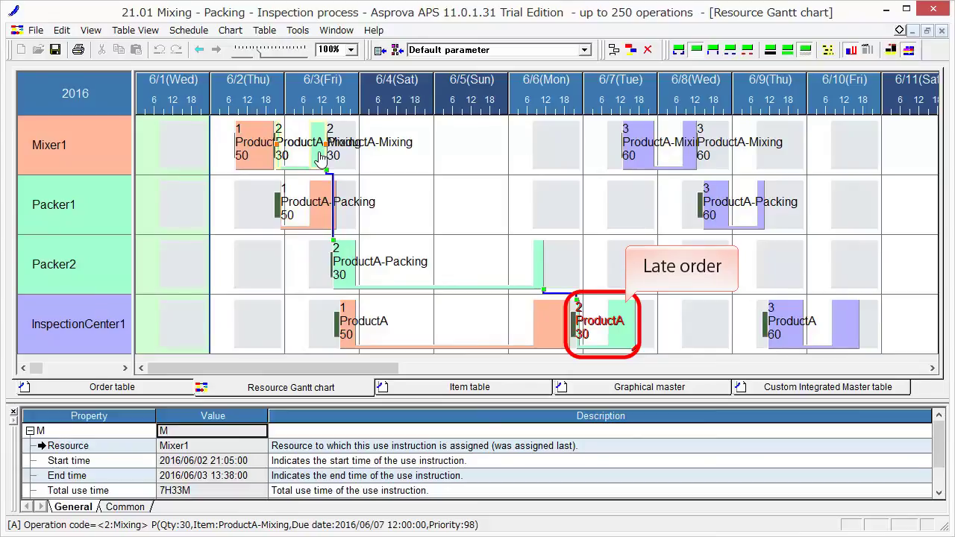
left_click(621, 337)
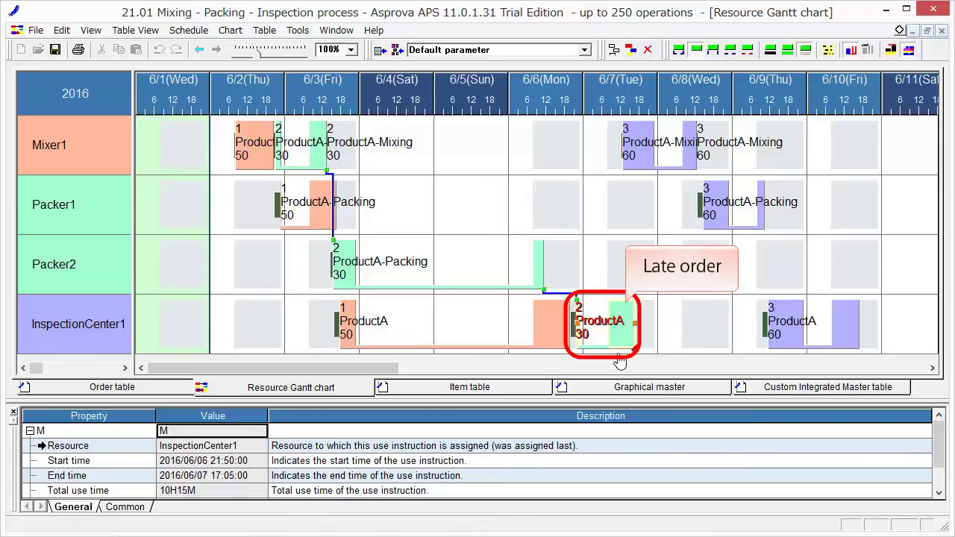
mouse_move(619, 338)
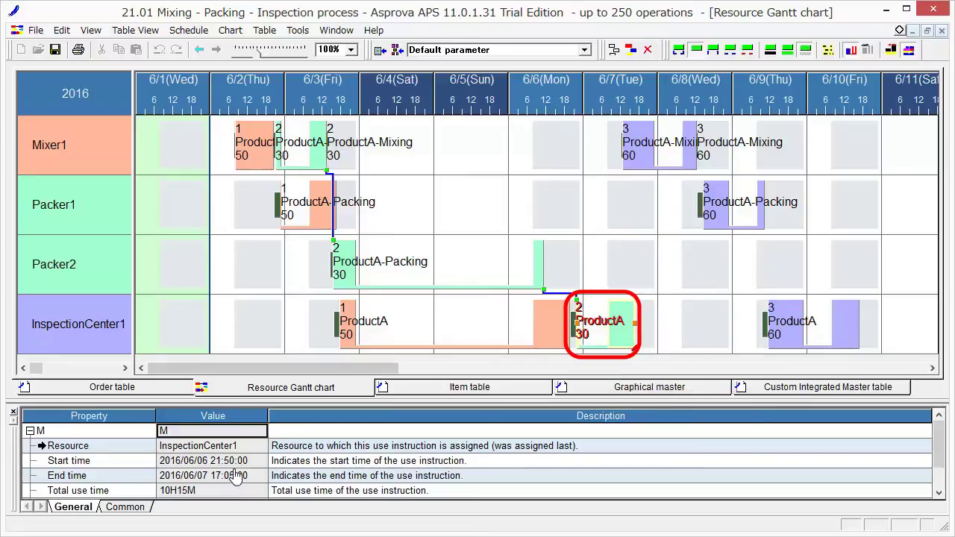
left_click(257, 479)
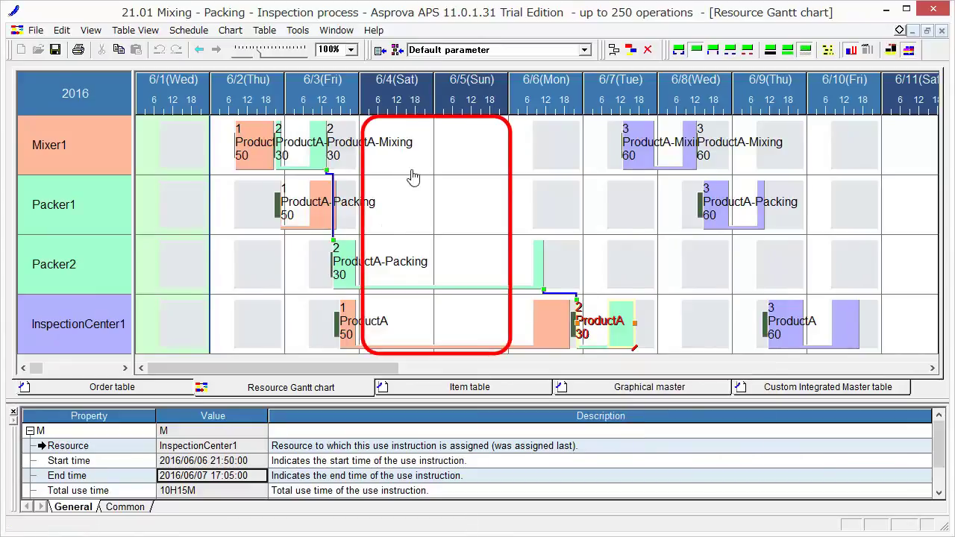
Assign DayShift to all four resources on 6/4(Sat) and 6/5(Sun), and reschedule the orders
right_click(453, 311)
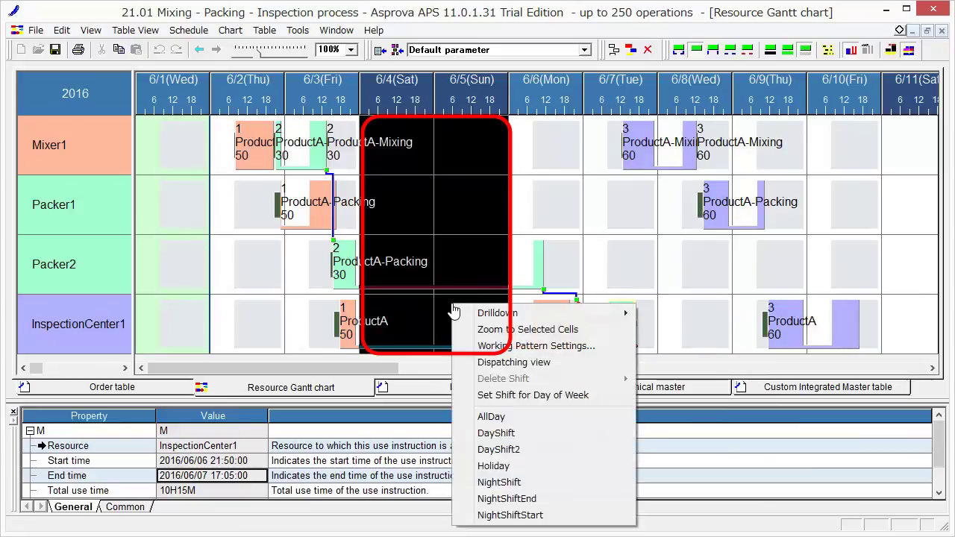
left_click(464, 433)
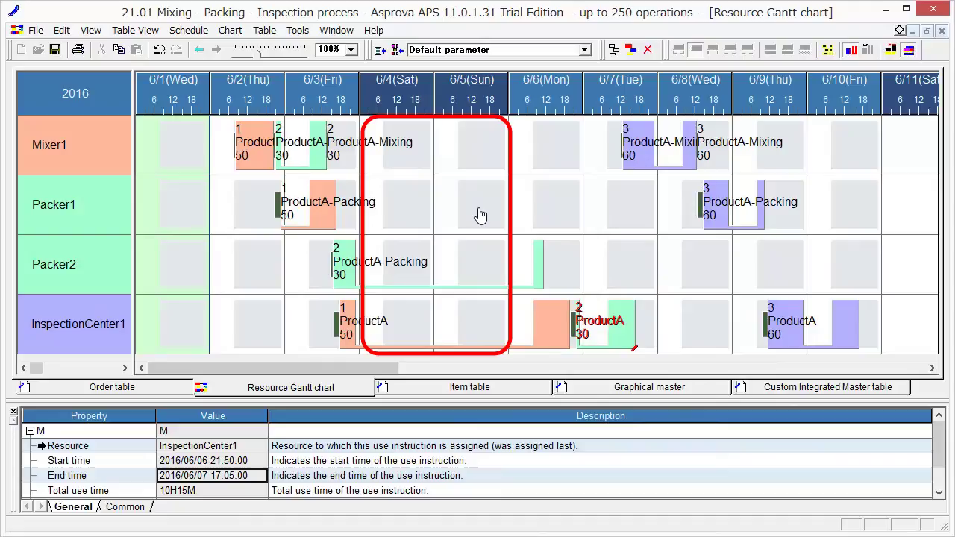
left_click(630, 50)
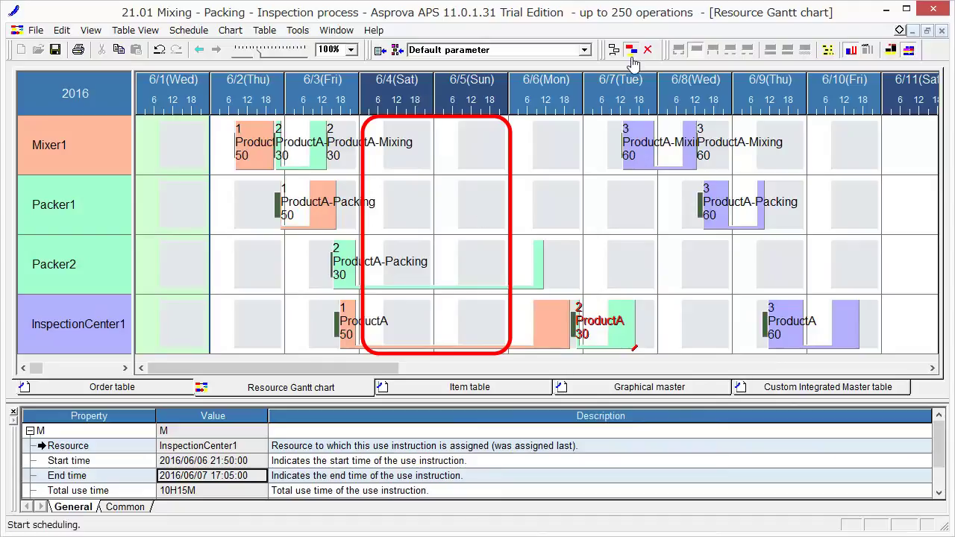
Examine the rescheduled Inspection operations of orders 2 and 3, including their start and end times
left_click(478, 332)
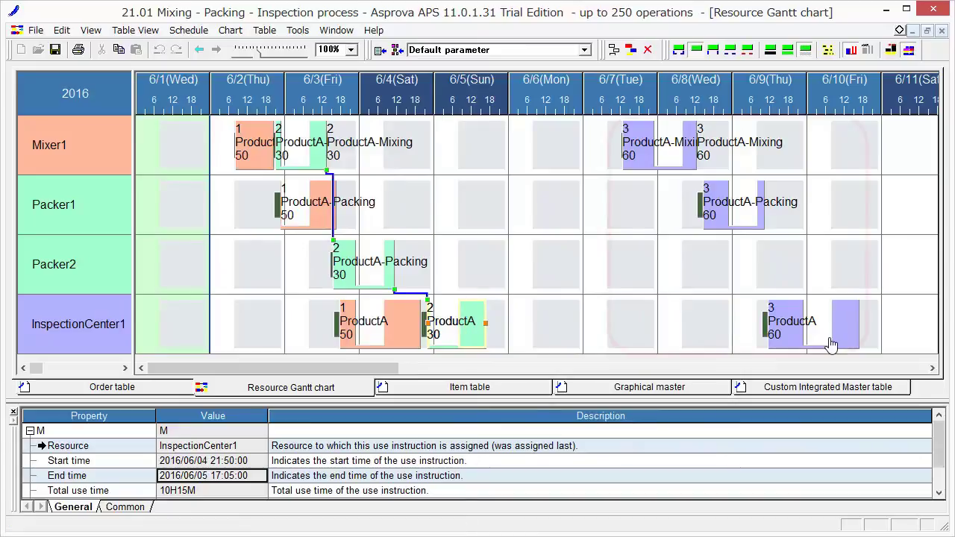
left_click(795, 340)
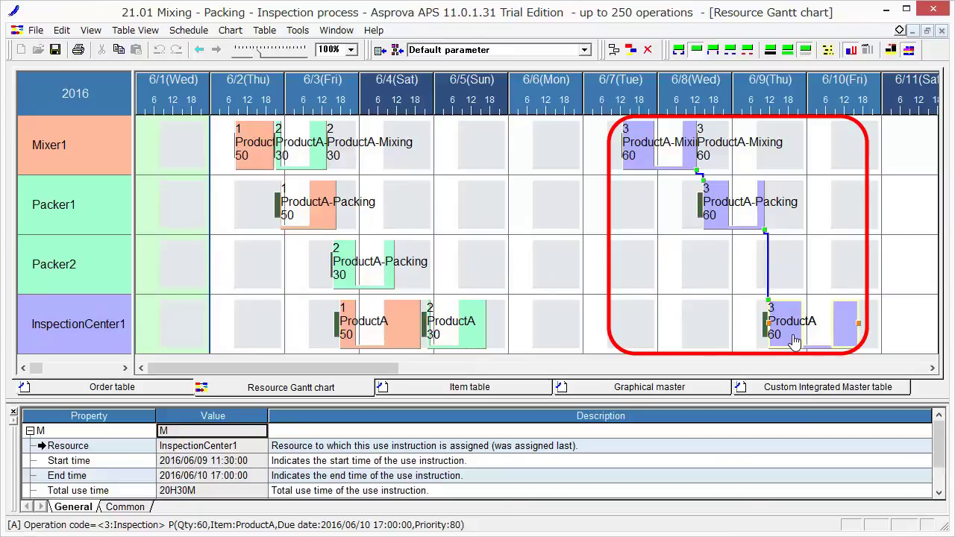
mouse_move(839, 341)
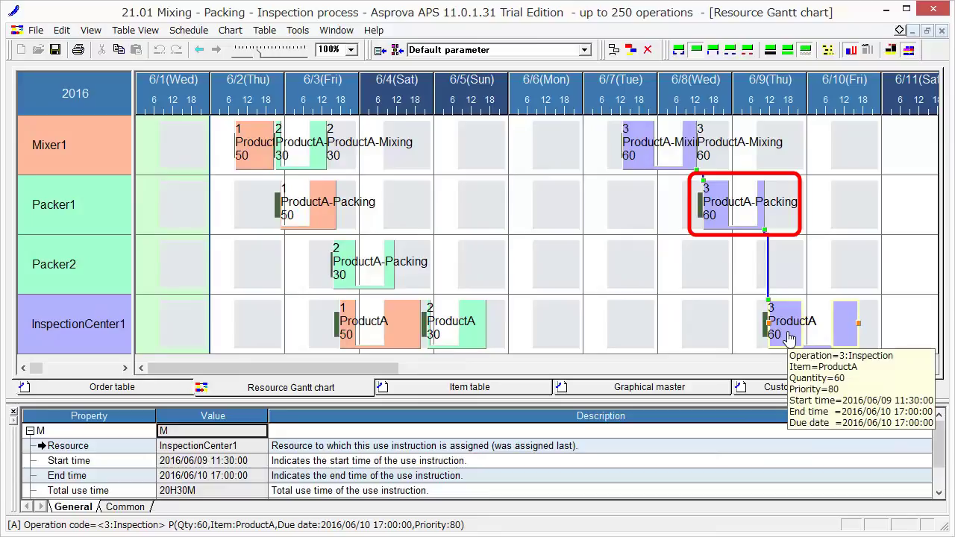
Check order 3's Packing and Mixing times, and review the ES time constraints for Packing and Inspection in the Custom Integrated Master table
left_click(724, 221)
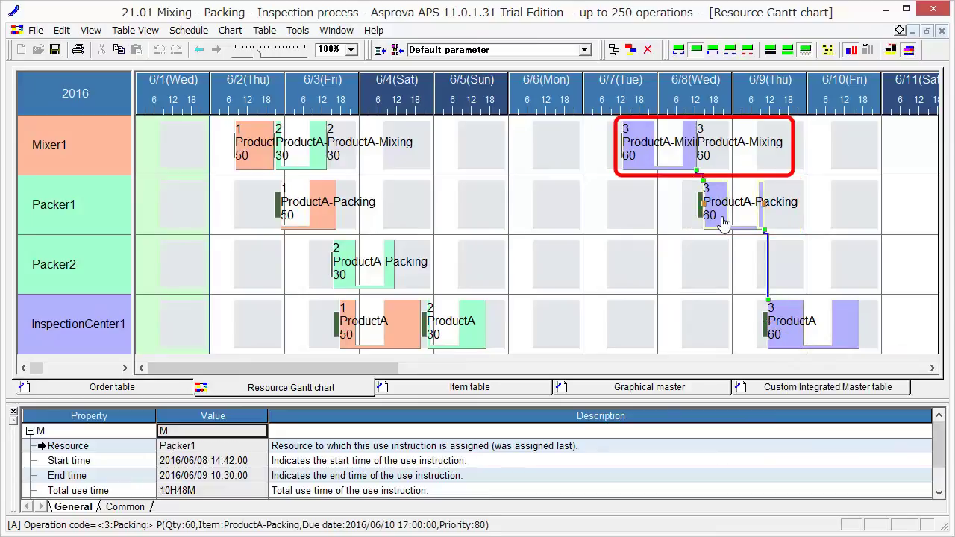
left_click(642, 159)
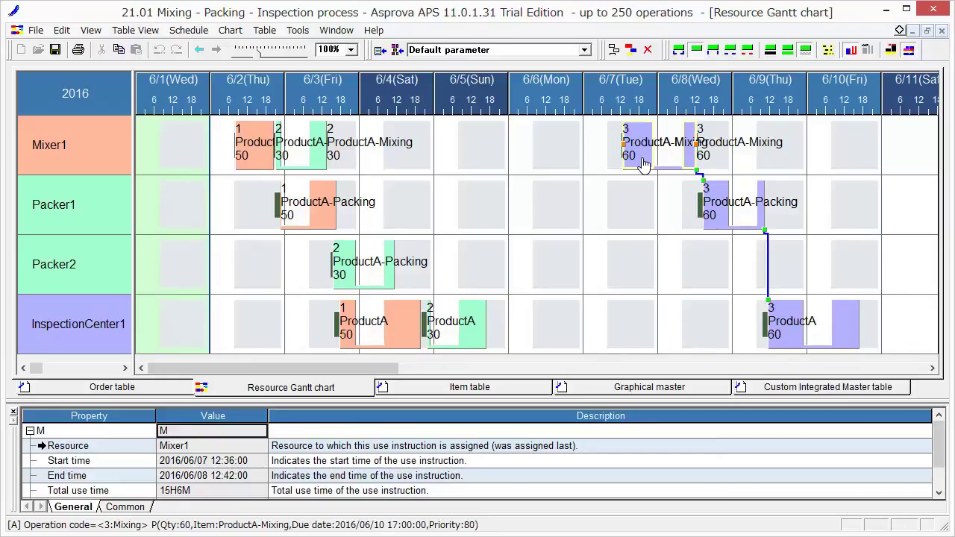
left_click(761, 388)
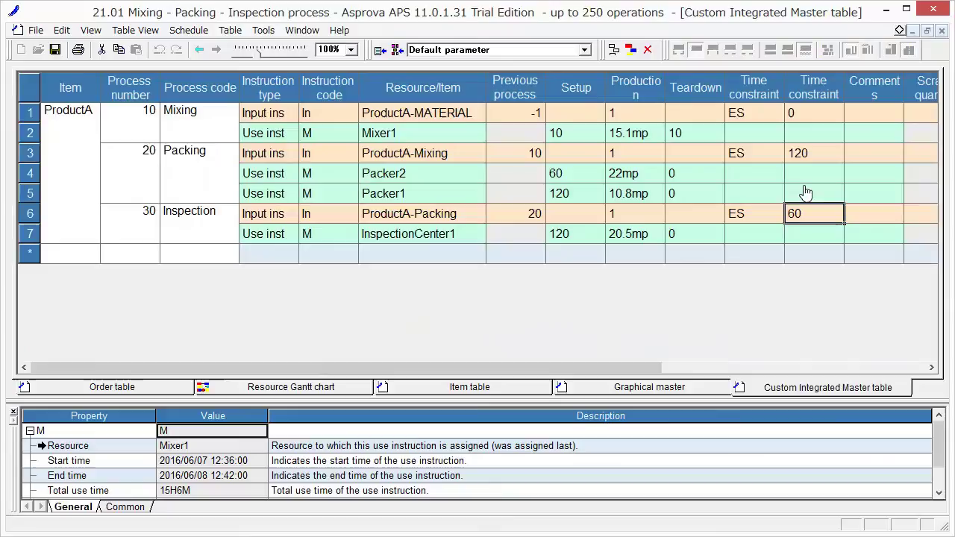
left_click(817, 155)
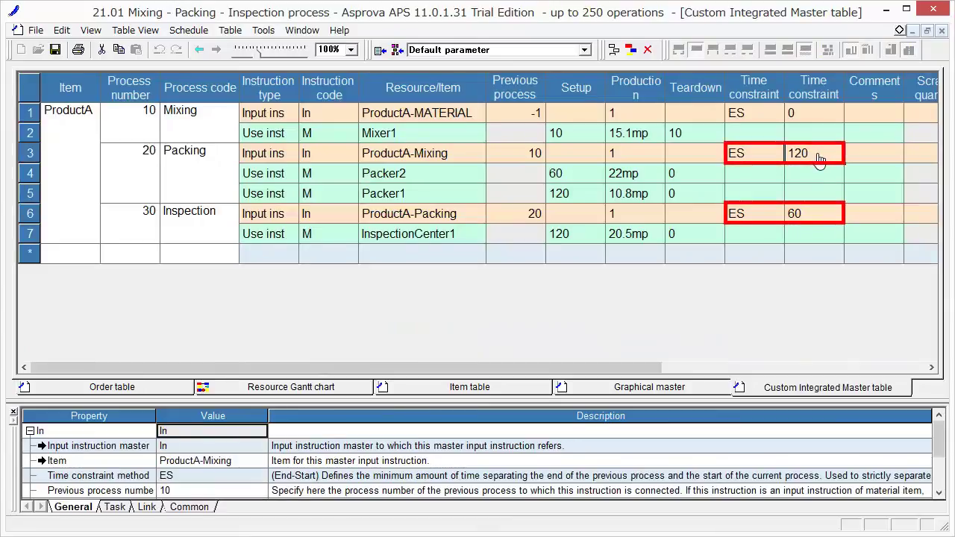
left_click(821, 217)
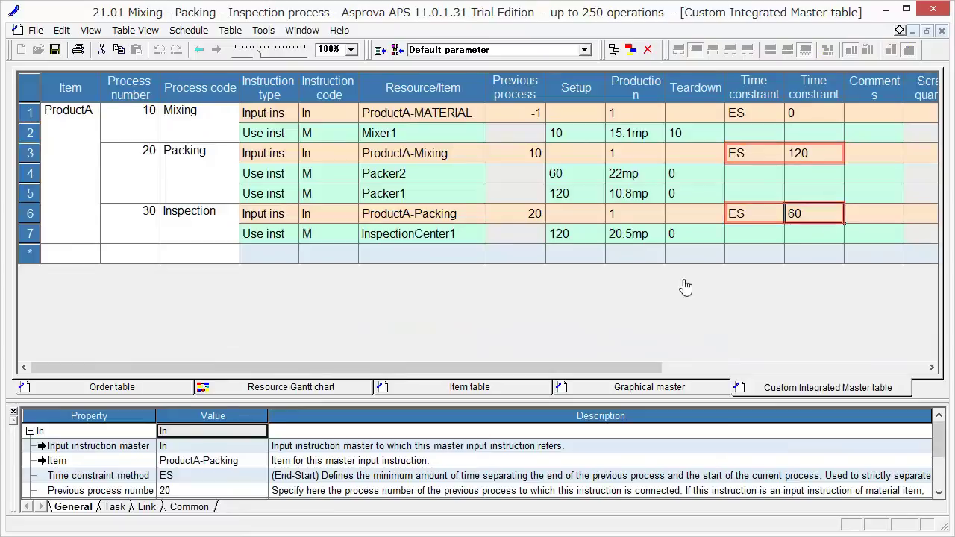
Trace order 3 on the Resource Gantt chart from Inspection back through Packing to Mixing, and check its Inspection end time against the due date
left_click(335, 388)
left_click(776, 328)
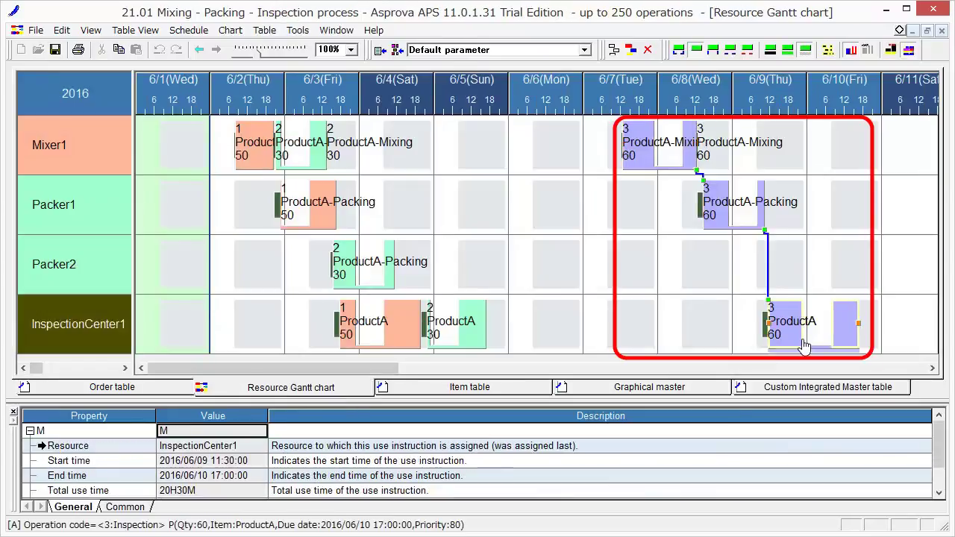
left_click(738, 213)
left_click(633, 153)
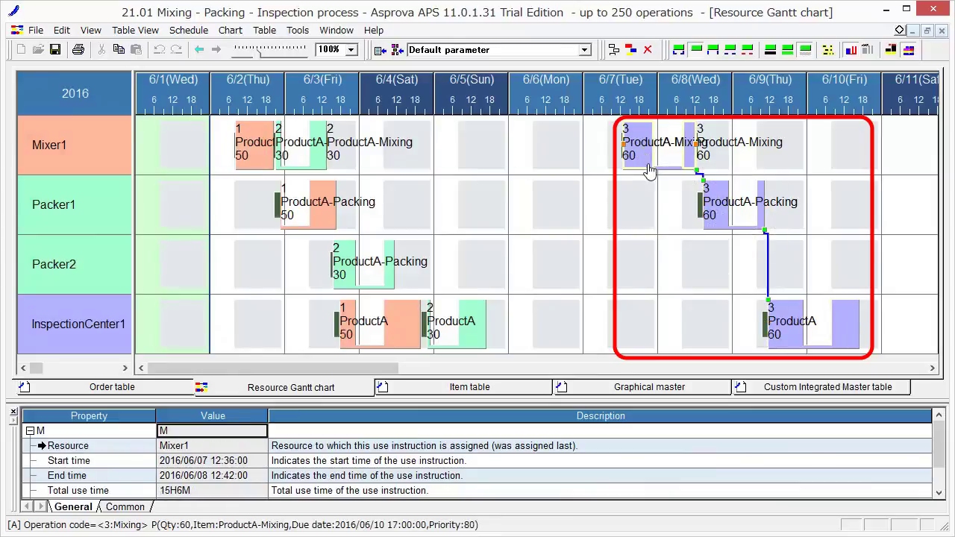
left_click(857, 326)
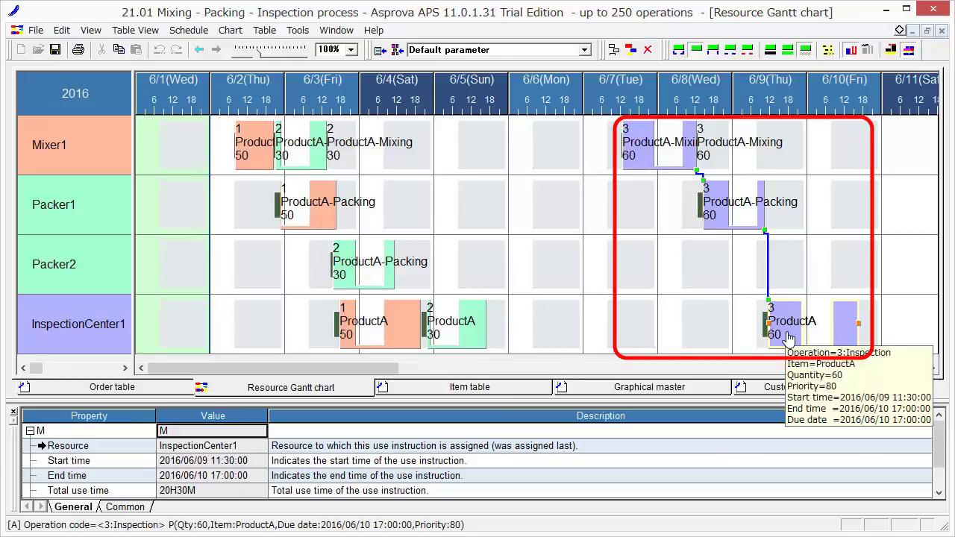
Add an order with code RUSH for ProductA in the Order table, due 2016/06/07 22:00
left_click(160, 386)
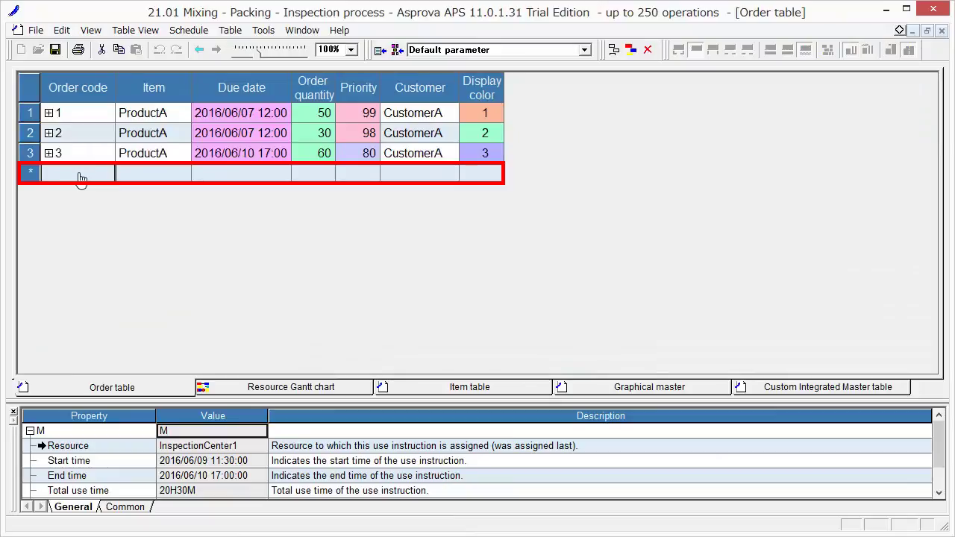
type("RUSH")
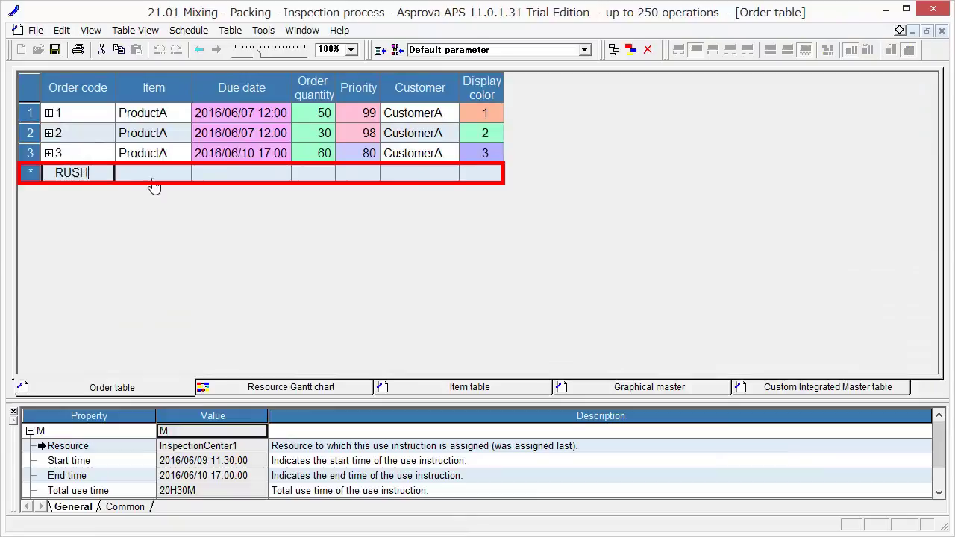
left_click(133, 180)
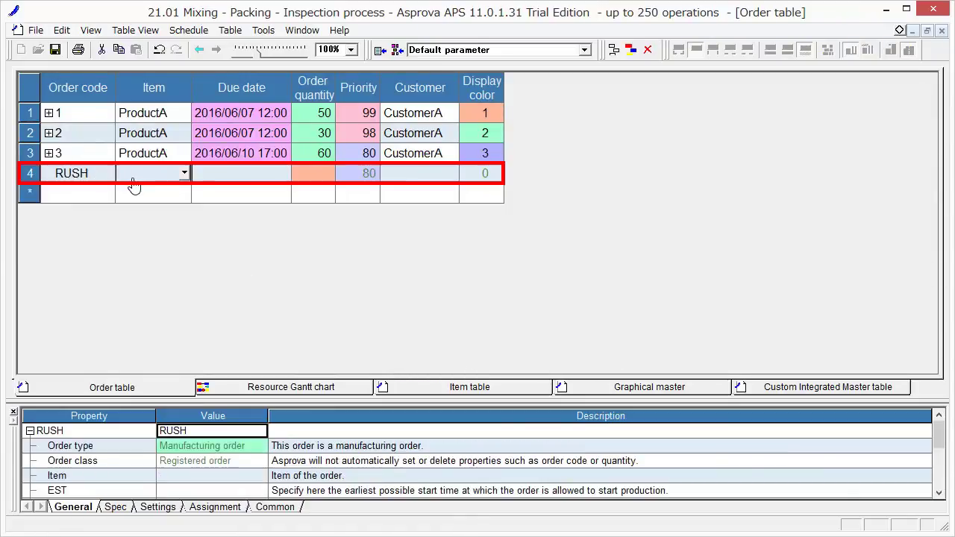
key("Down")
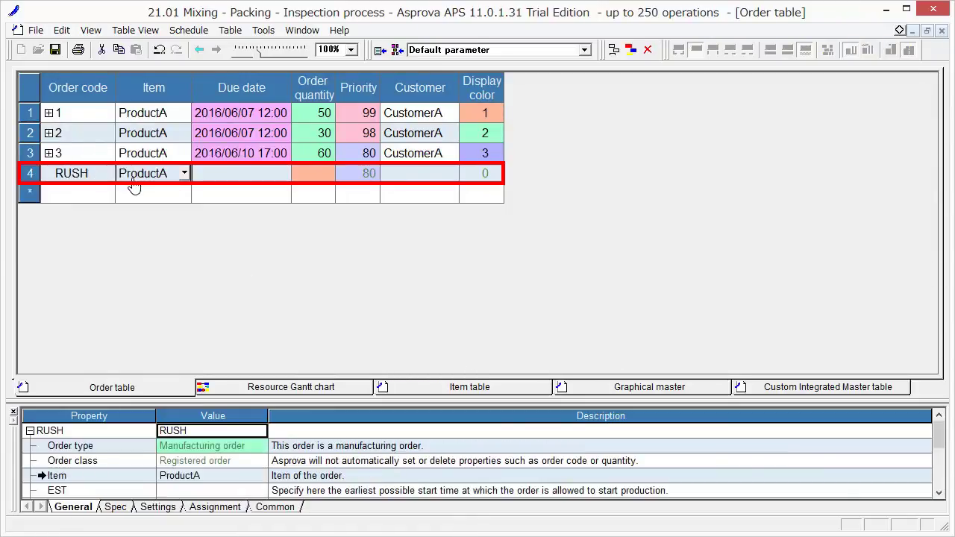
left_click(202, 186)
type("2016")
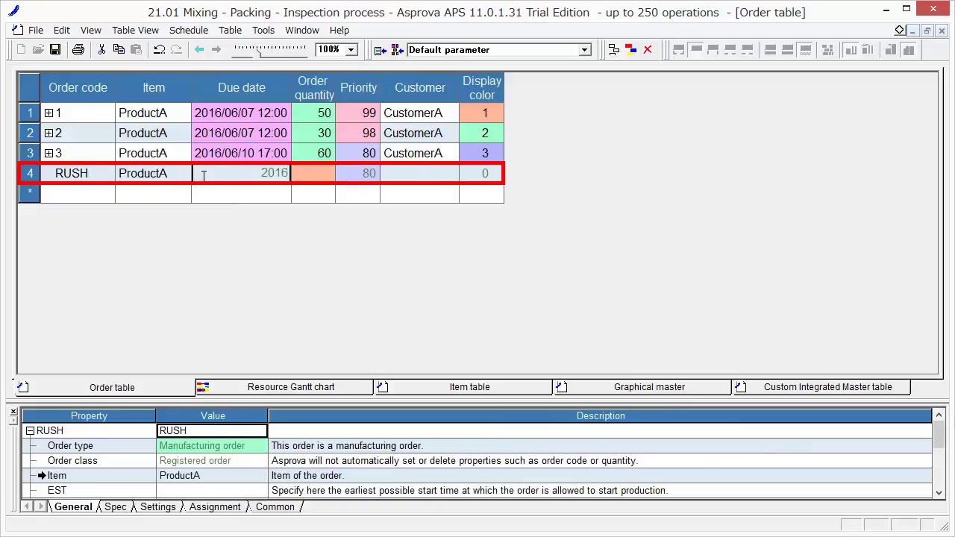
type("/6/7 22:00")
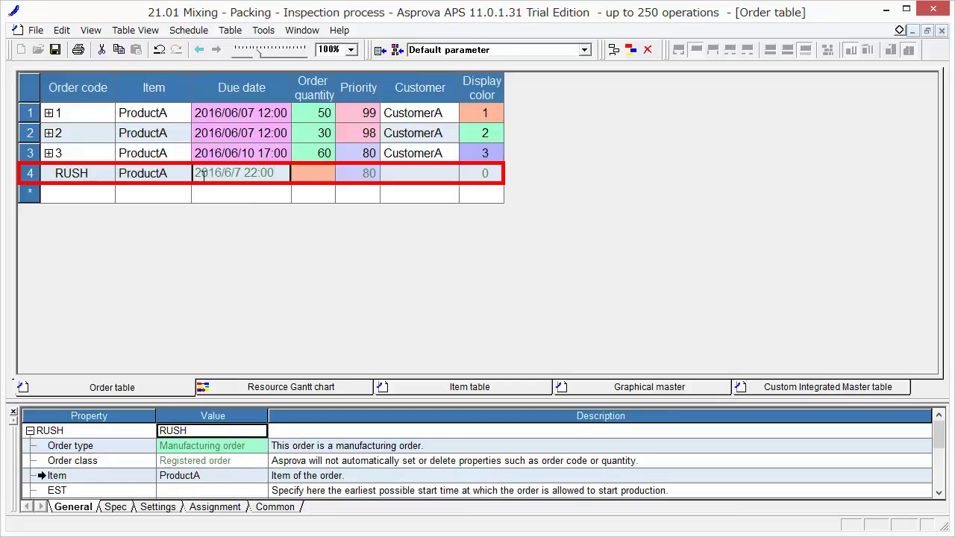
key("Return")
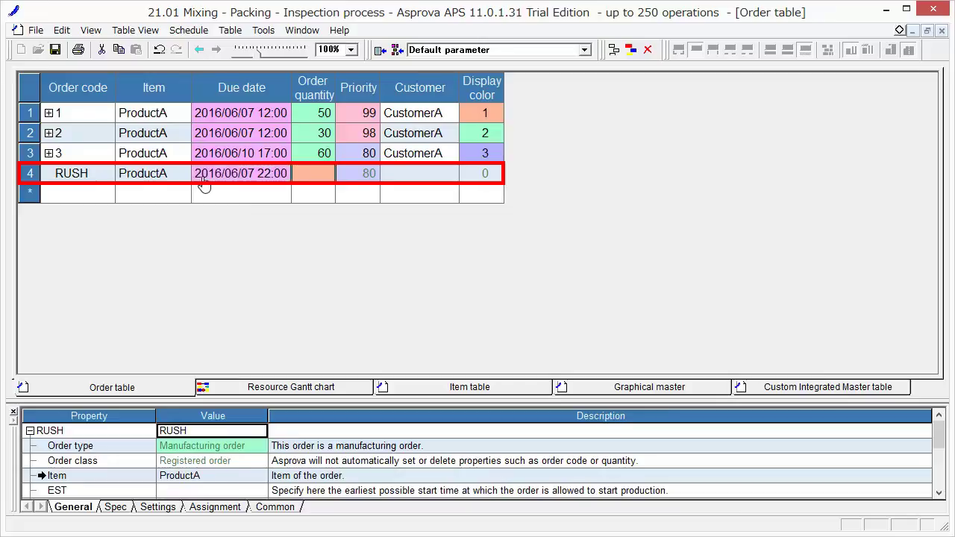
Set the RUSH order's quantity to 10 and its priority to 99.9
type("10")
key("Return")
type("99.9")
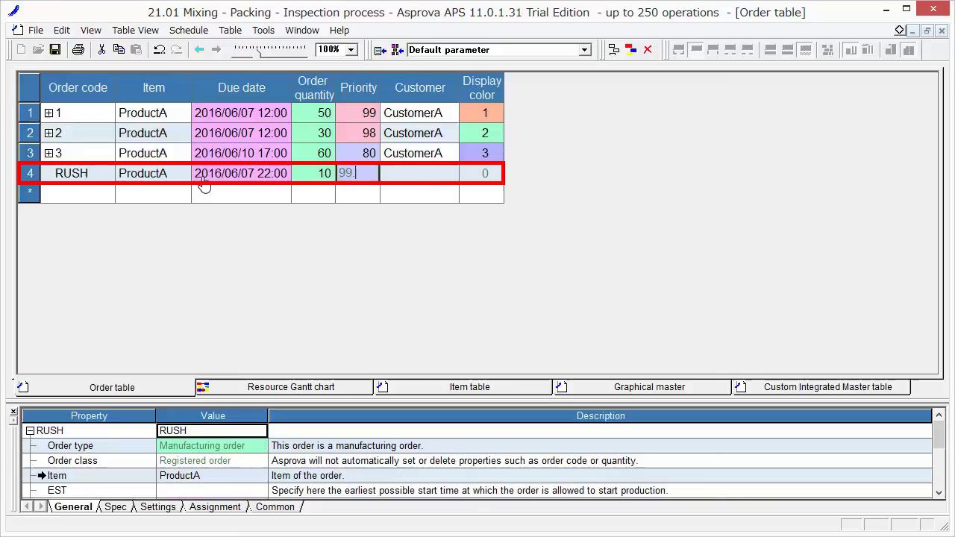
left_click(309, 199)
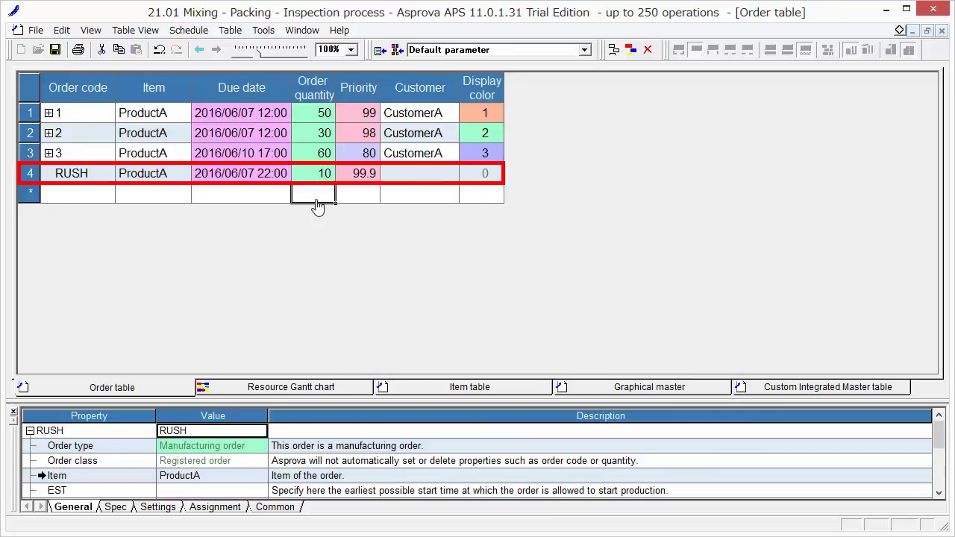
Report a result quantity of 10 for order 1's Mixing operation on the Resource Gantt chart, and reschedule the orders
left_click(285, 387)
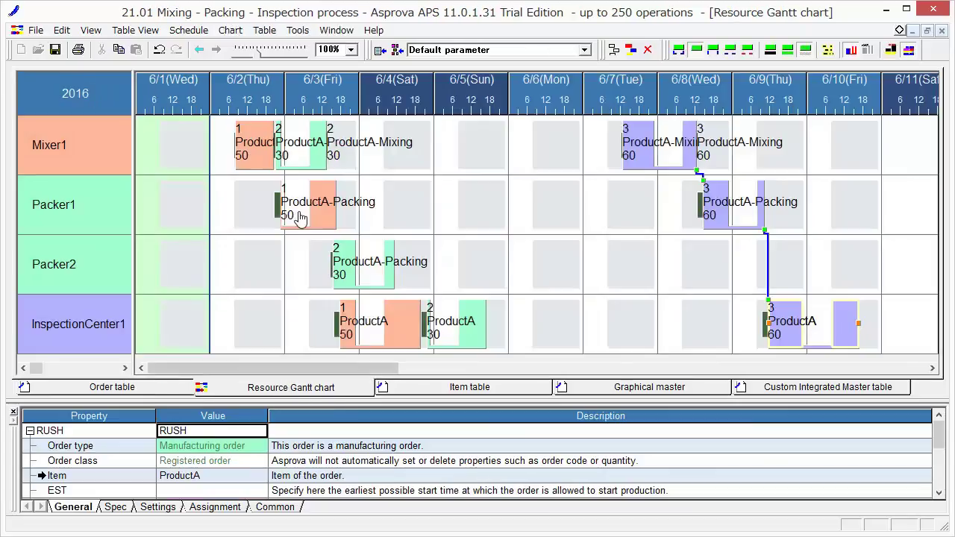
left_click(255, 153)
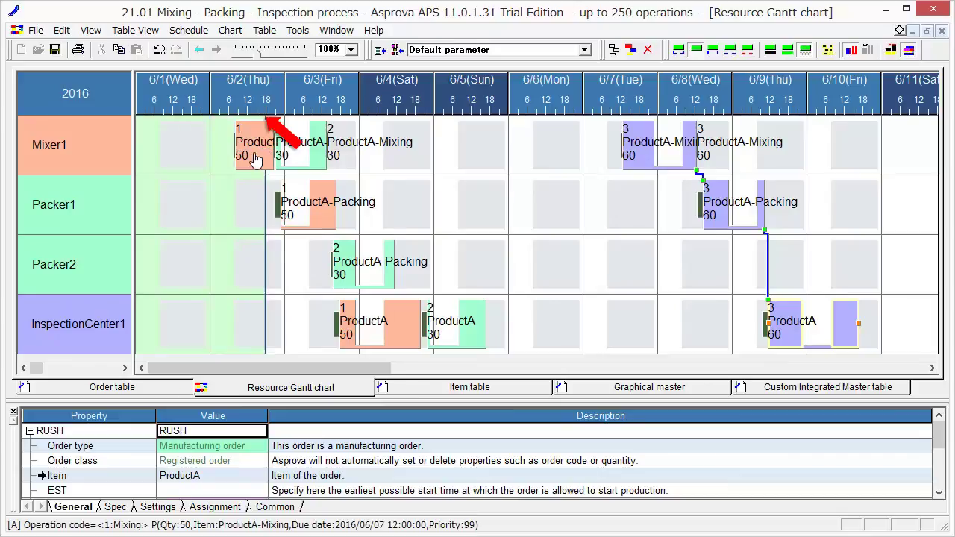
right_click(254, 158)
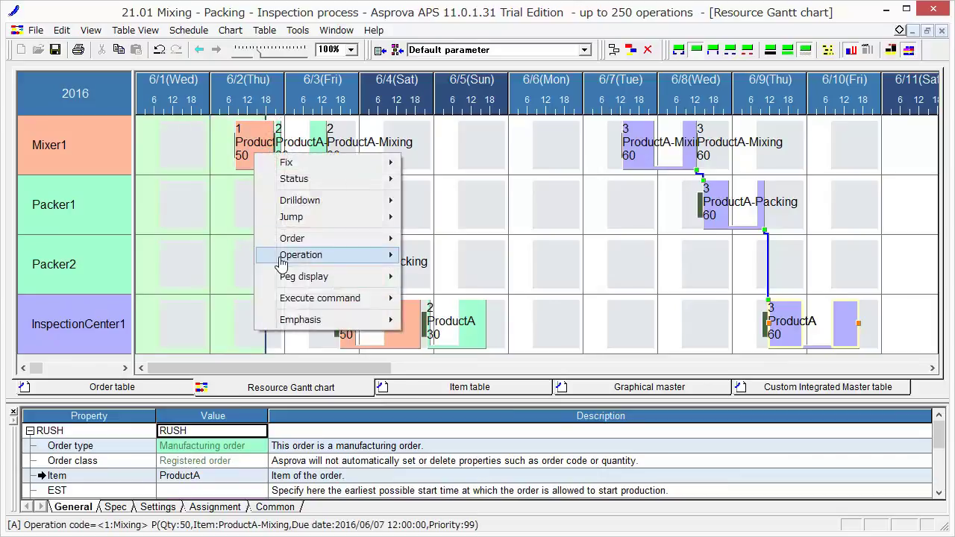
mouse_move(378, 262)
left_click(406, 257)
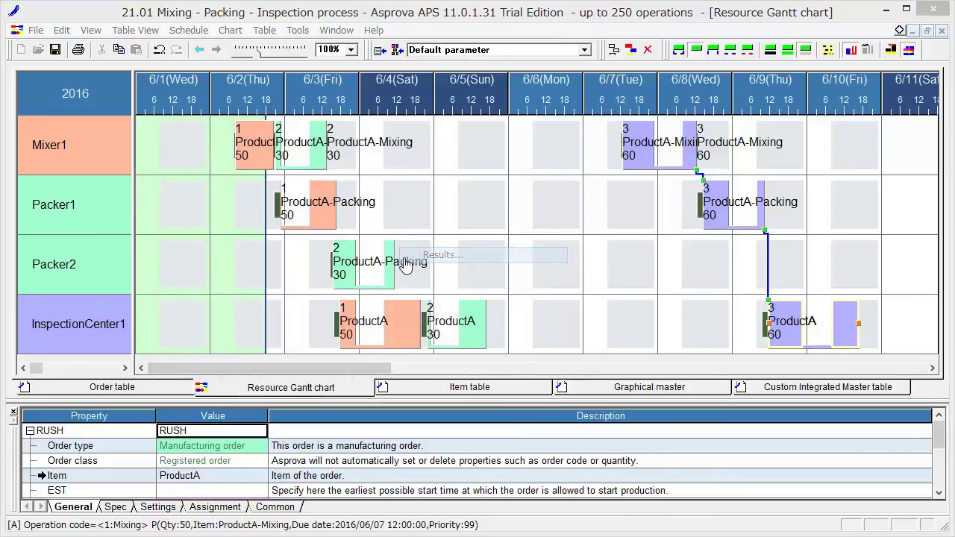
left_click(299, 187)
type("10")
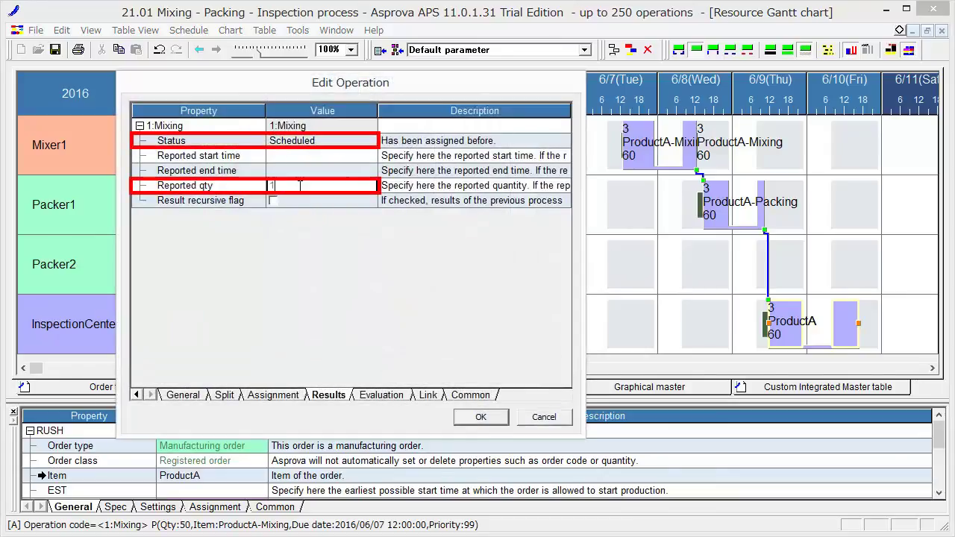
left_click(481, 417)
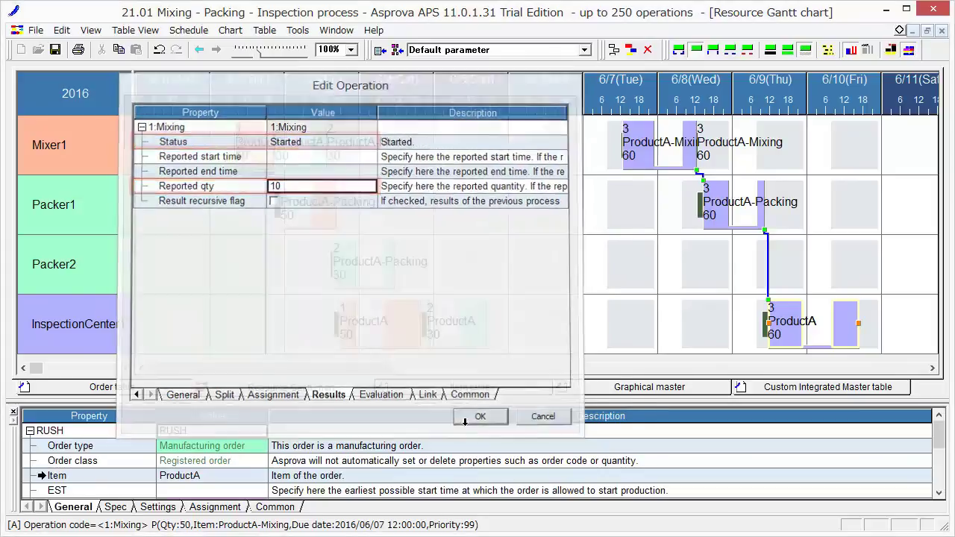
mouse_move(241, 176)
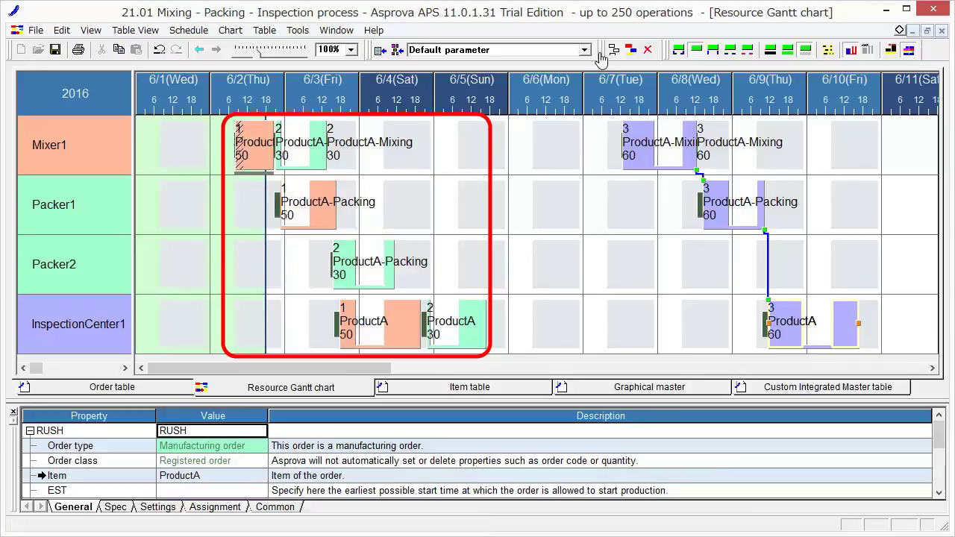
left_click(629, 51)
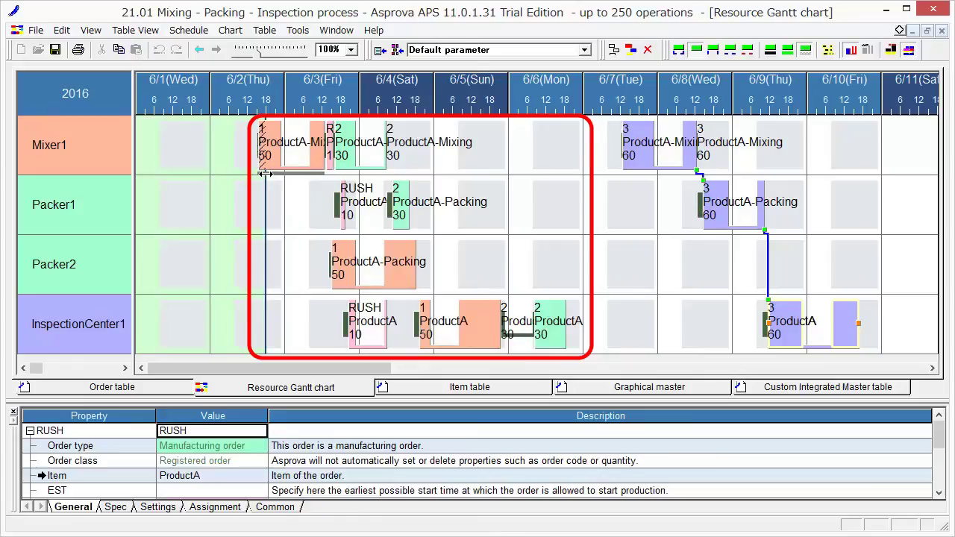
Examine the RUSH order's linked operations on an enlarged time scale, including the start, end and due times of its Inspection
left_click_drag(361, 100, 458, 102)
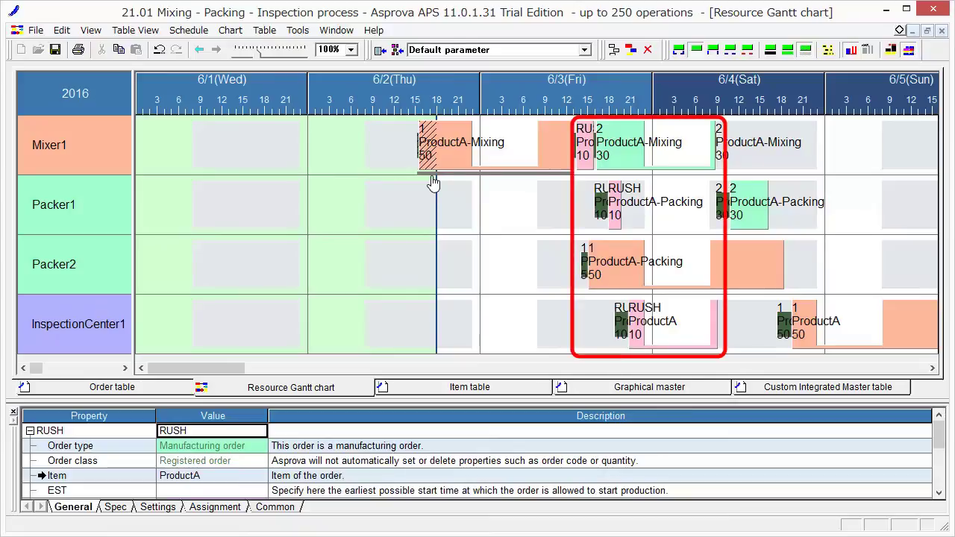
left_click(583, 149)
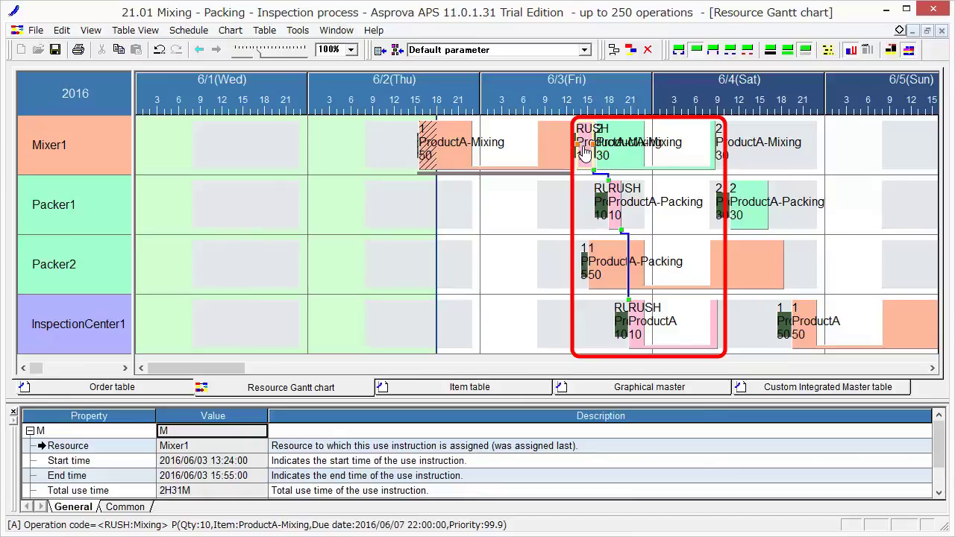
left_click(716, 322)
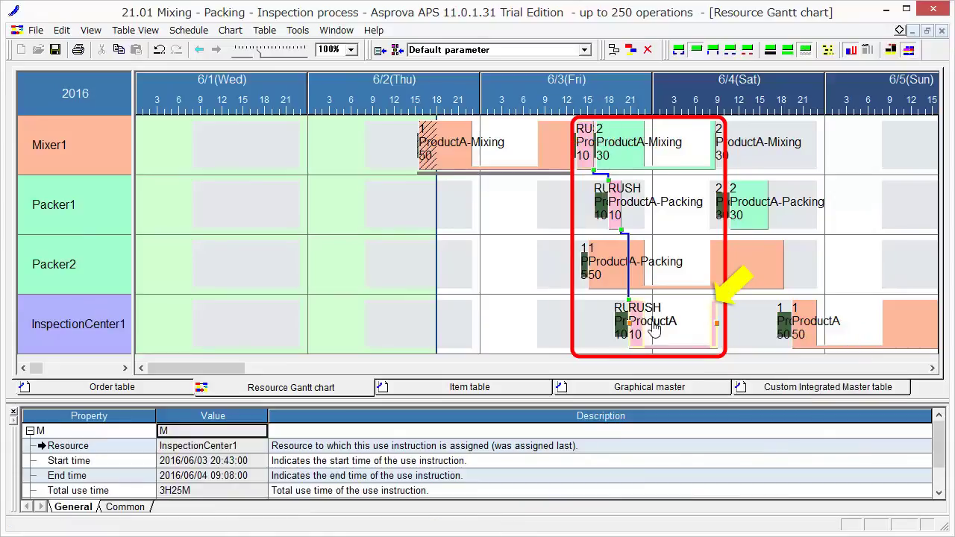
mouse_move(636, 328)
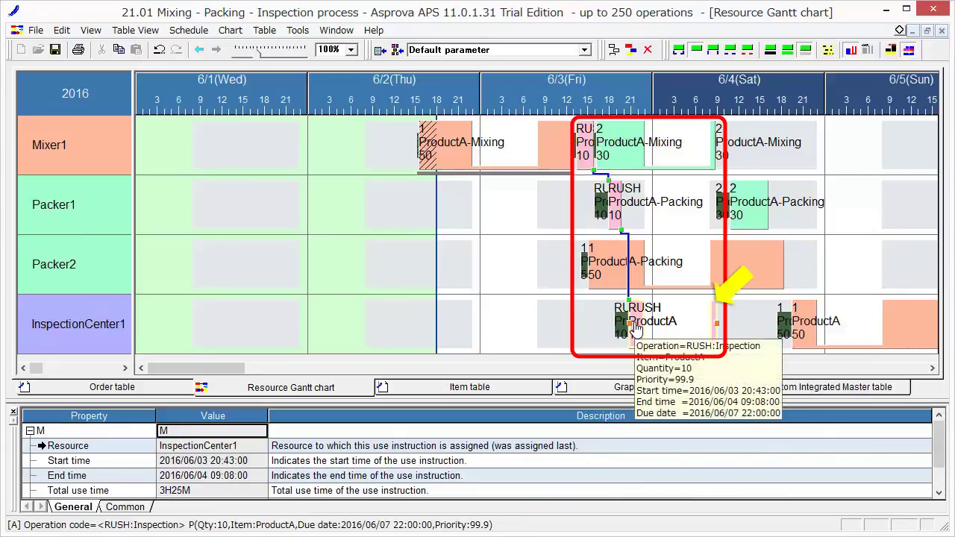